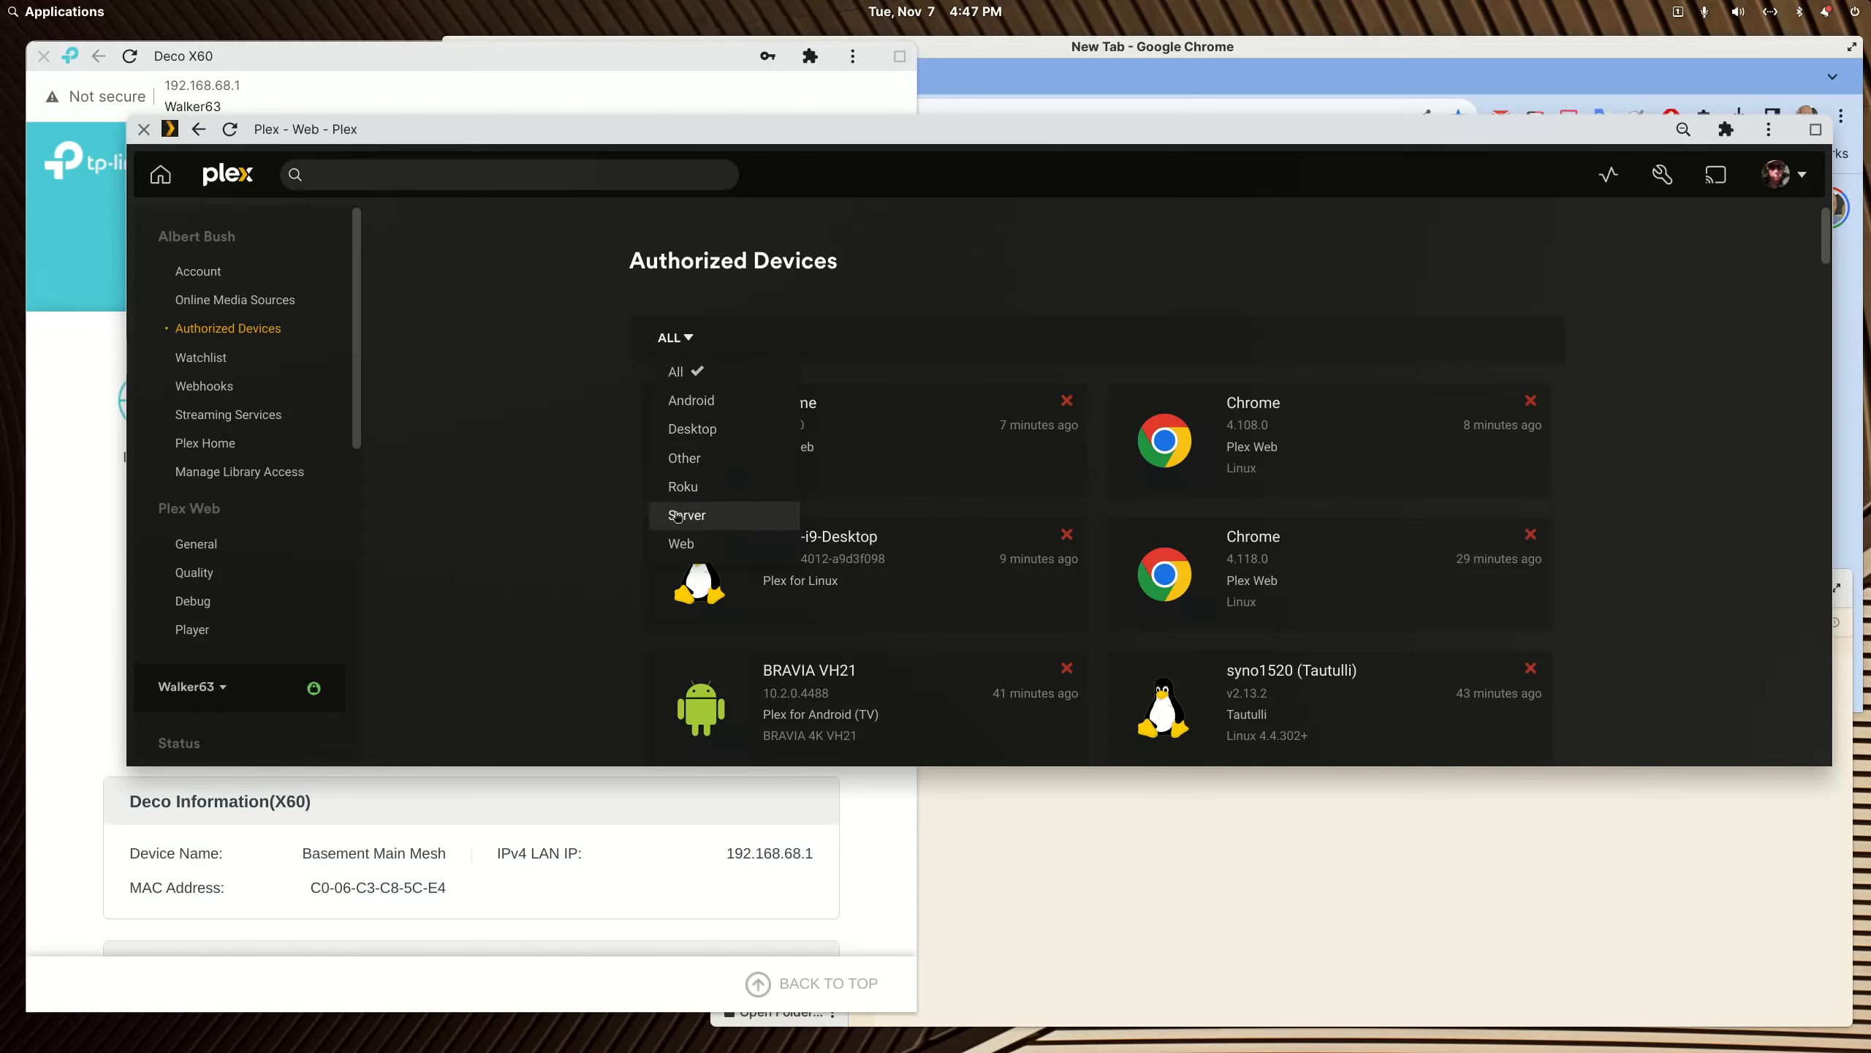
Step: Filter the authorized devices to servers and remove the MediaPD server from the Plex account
{"action": "left_click", "coordinate": [677, 514]}
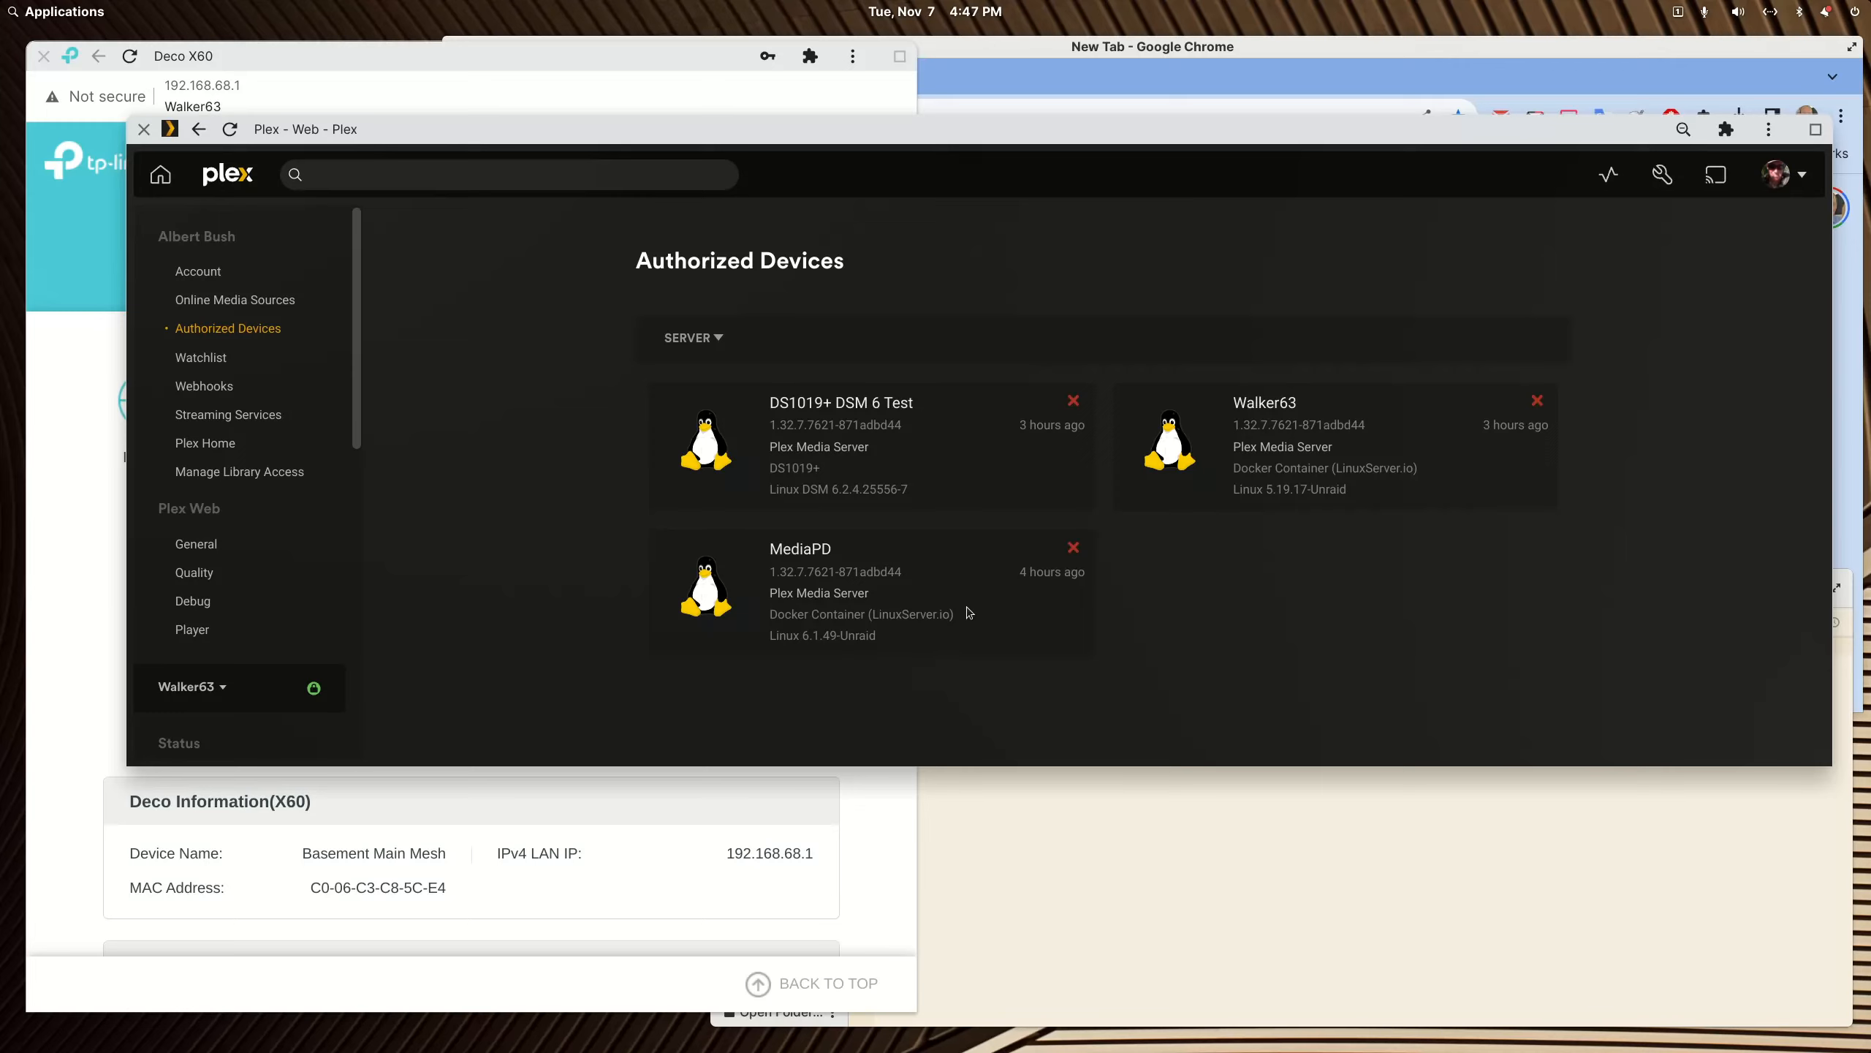
{"action": "left_click", "coordinate": [1074, 554]}
{"action": "left_click", "coordinate": [1117, 450]}
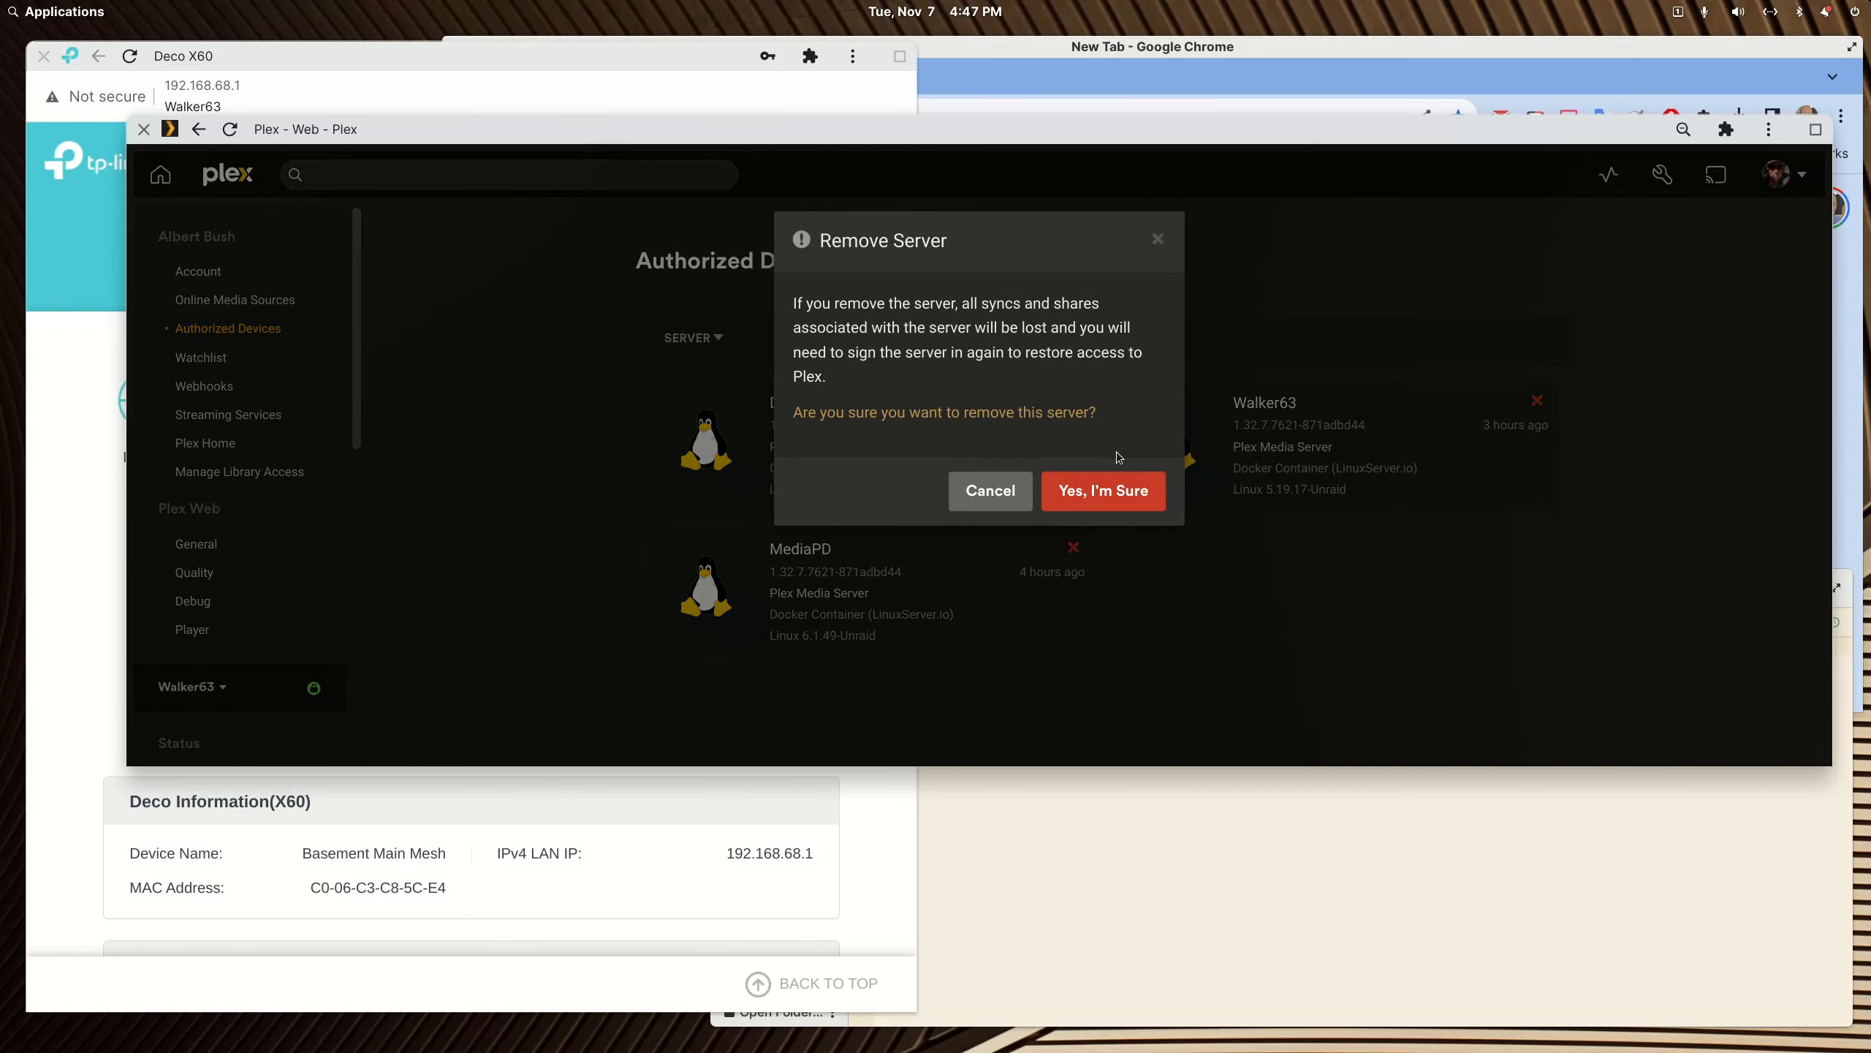
{"action": "left_click", "coordinate": [1090, 501]}
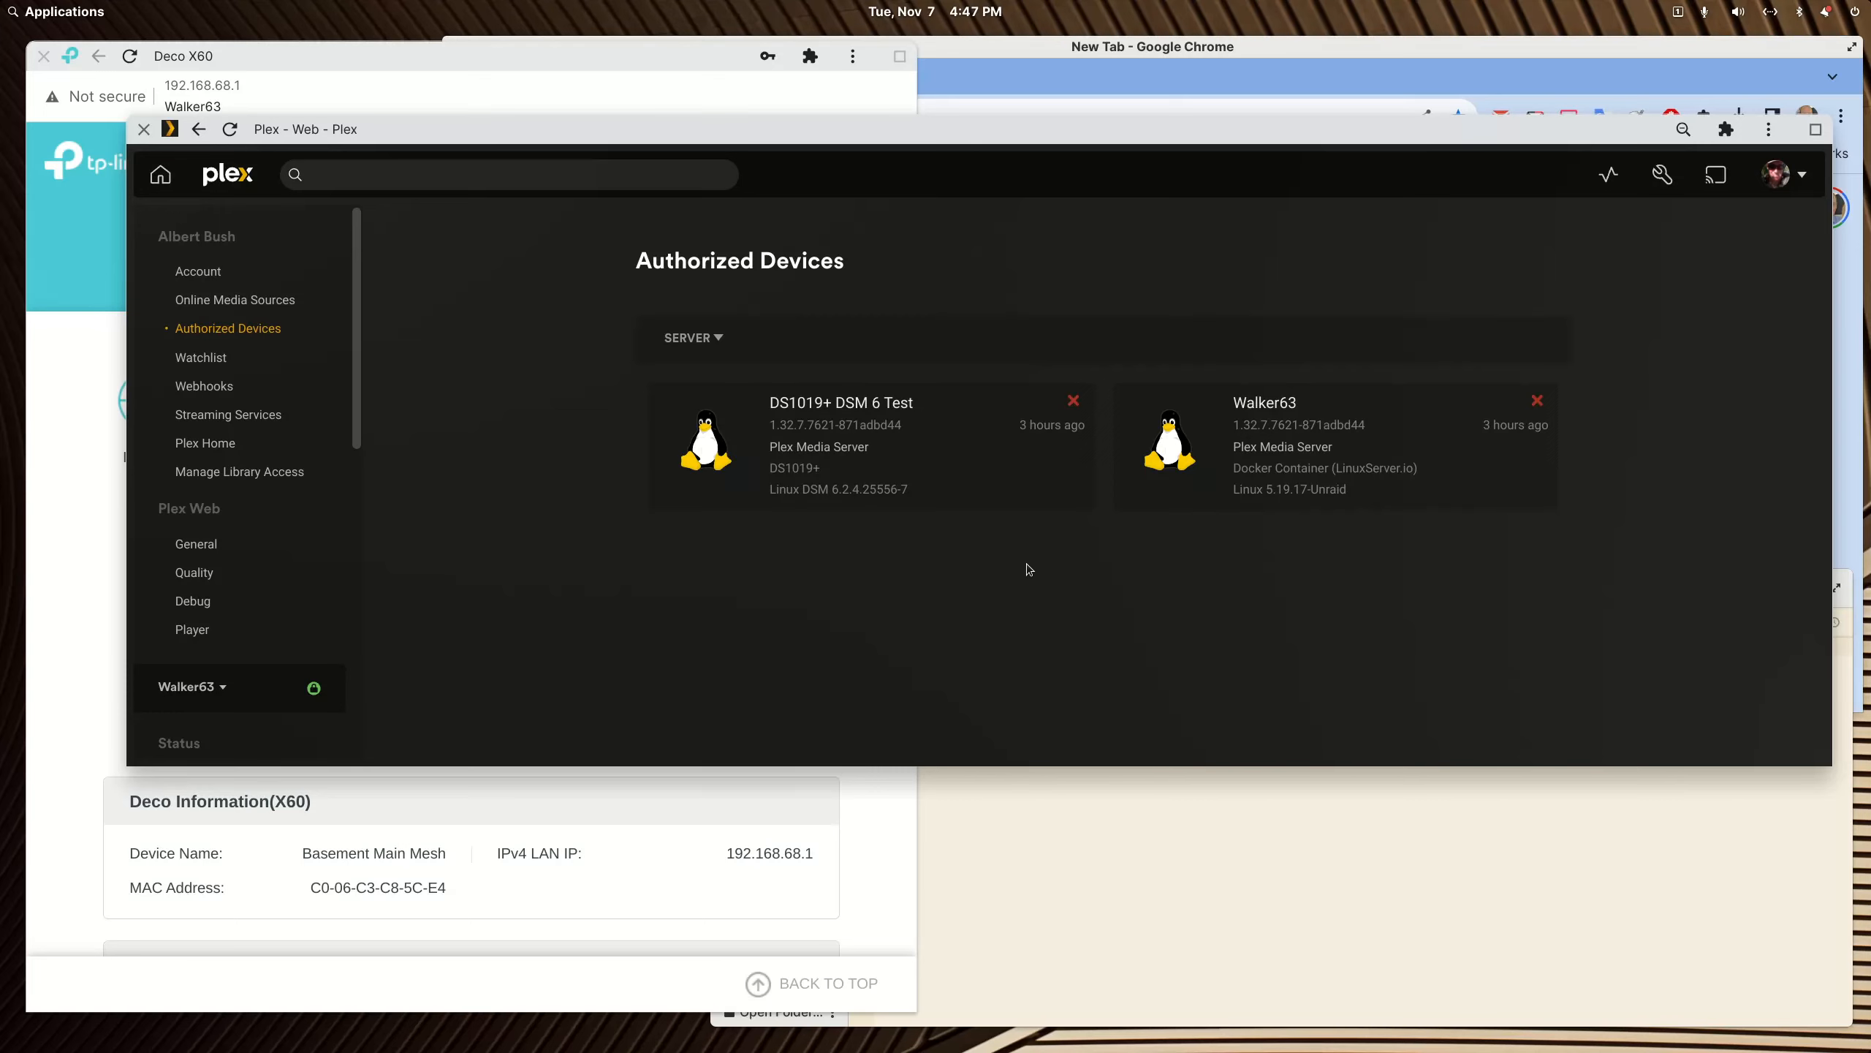
{"action": "left_click_drag", "start_coordinate": [471, 124], "coordinate": [1870, 413]}
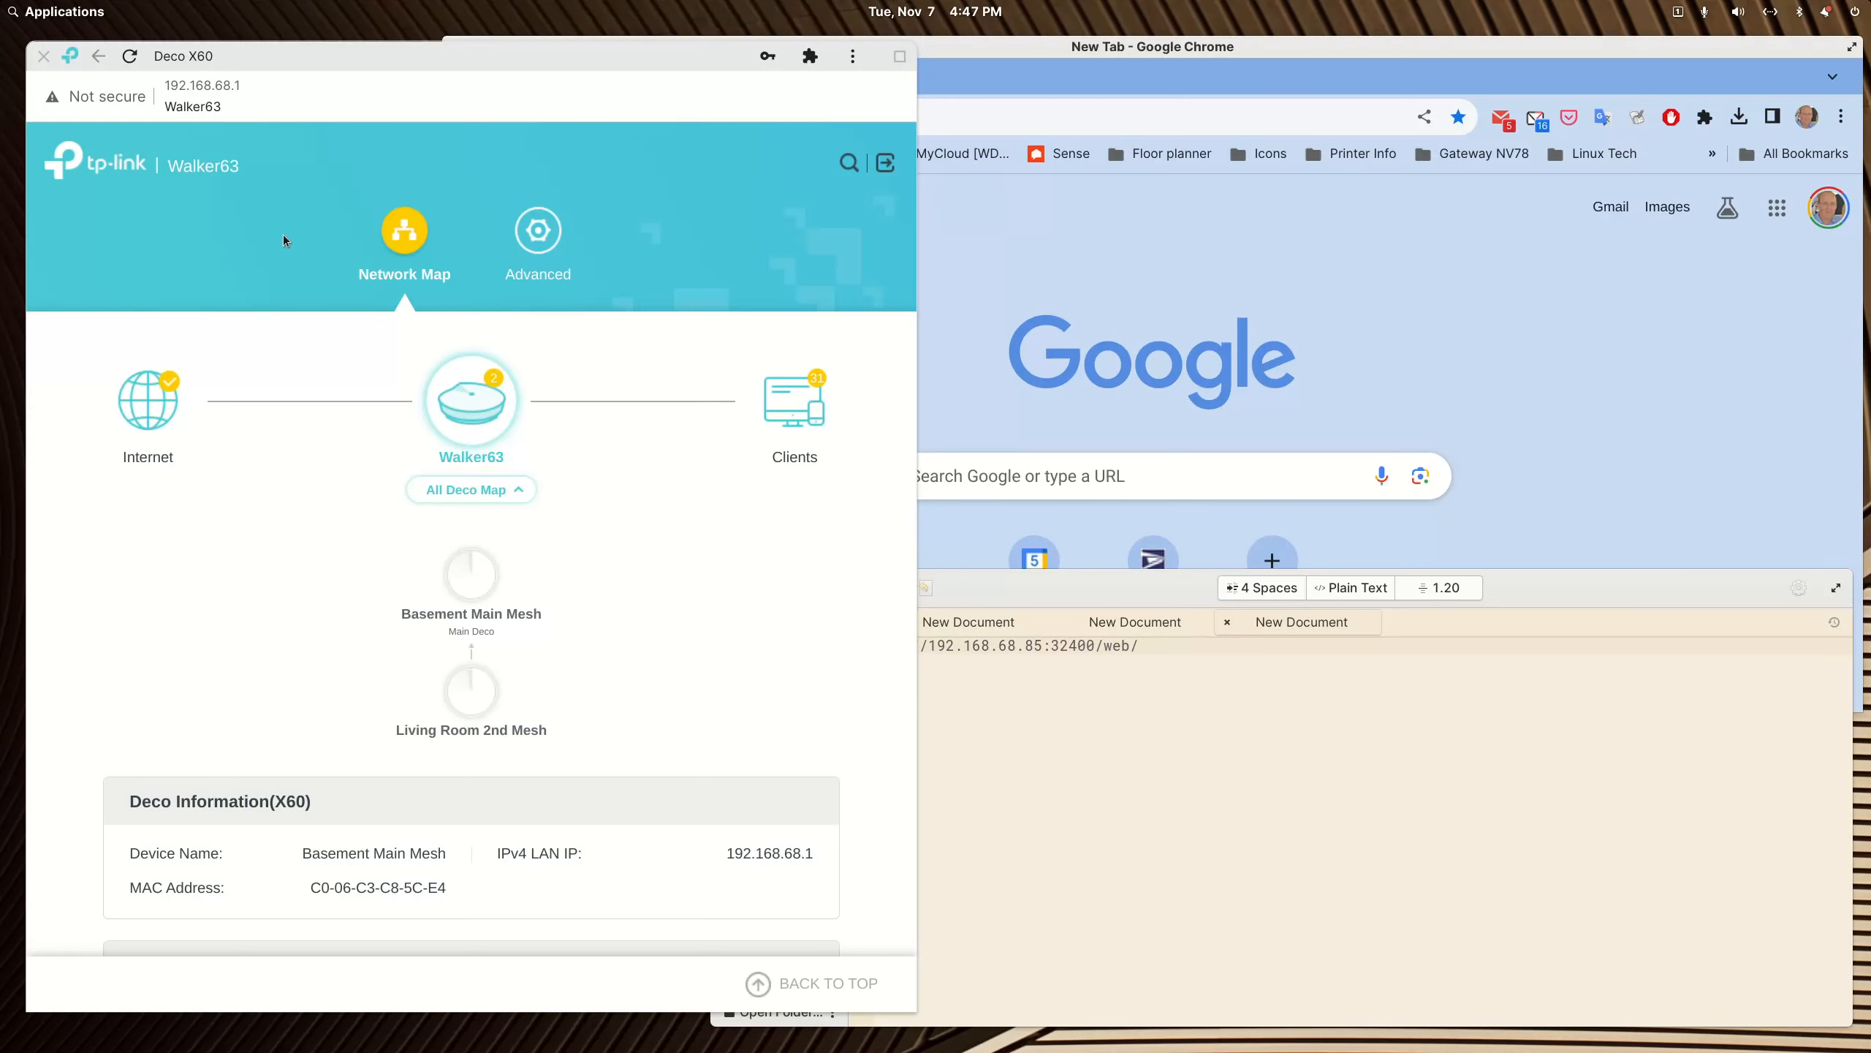
Step: Find UnraidSynoTest among the router's connected clients and copy its IP address
{"action": "left_click", "coordinate": [330, 63]}
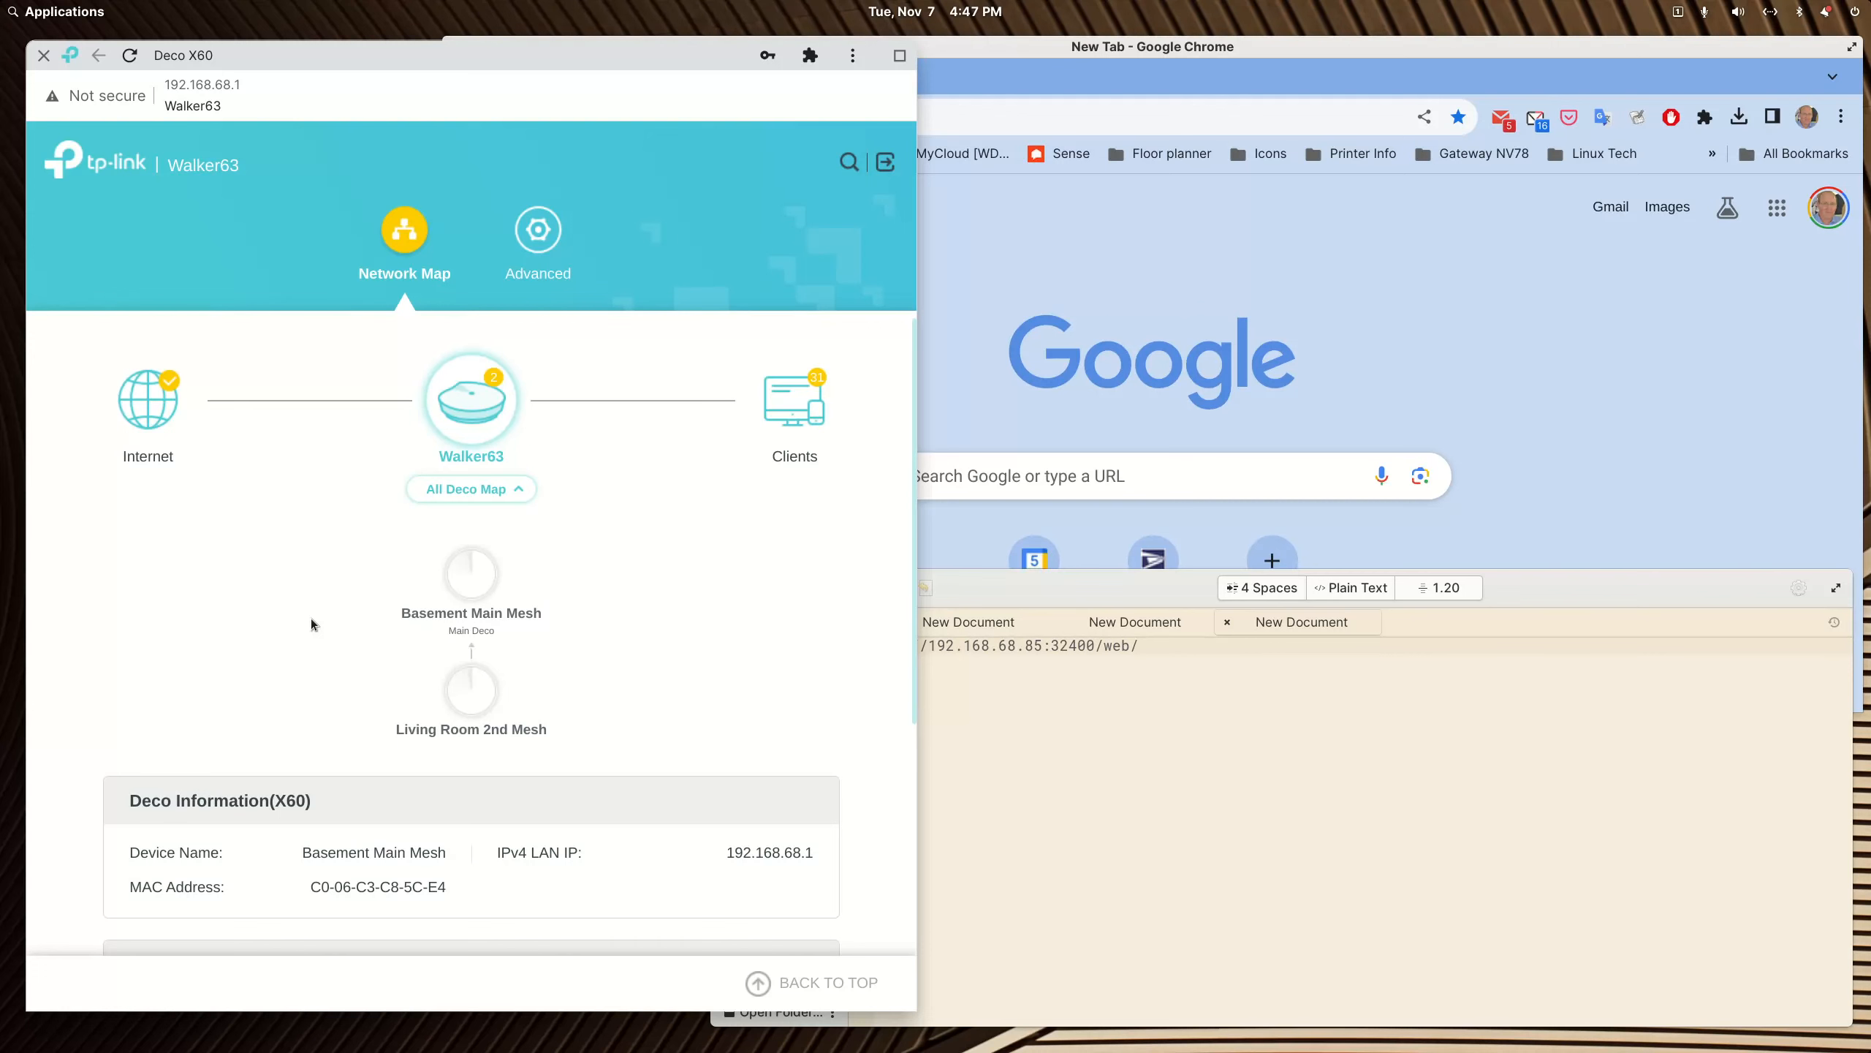
{"action": "left_click", "coordinate": [807, 415]}
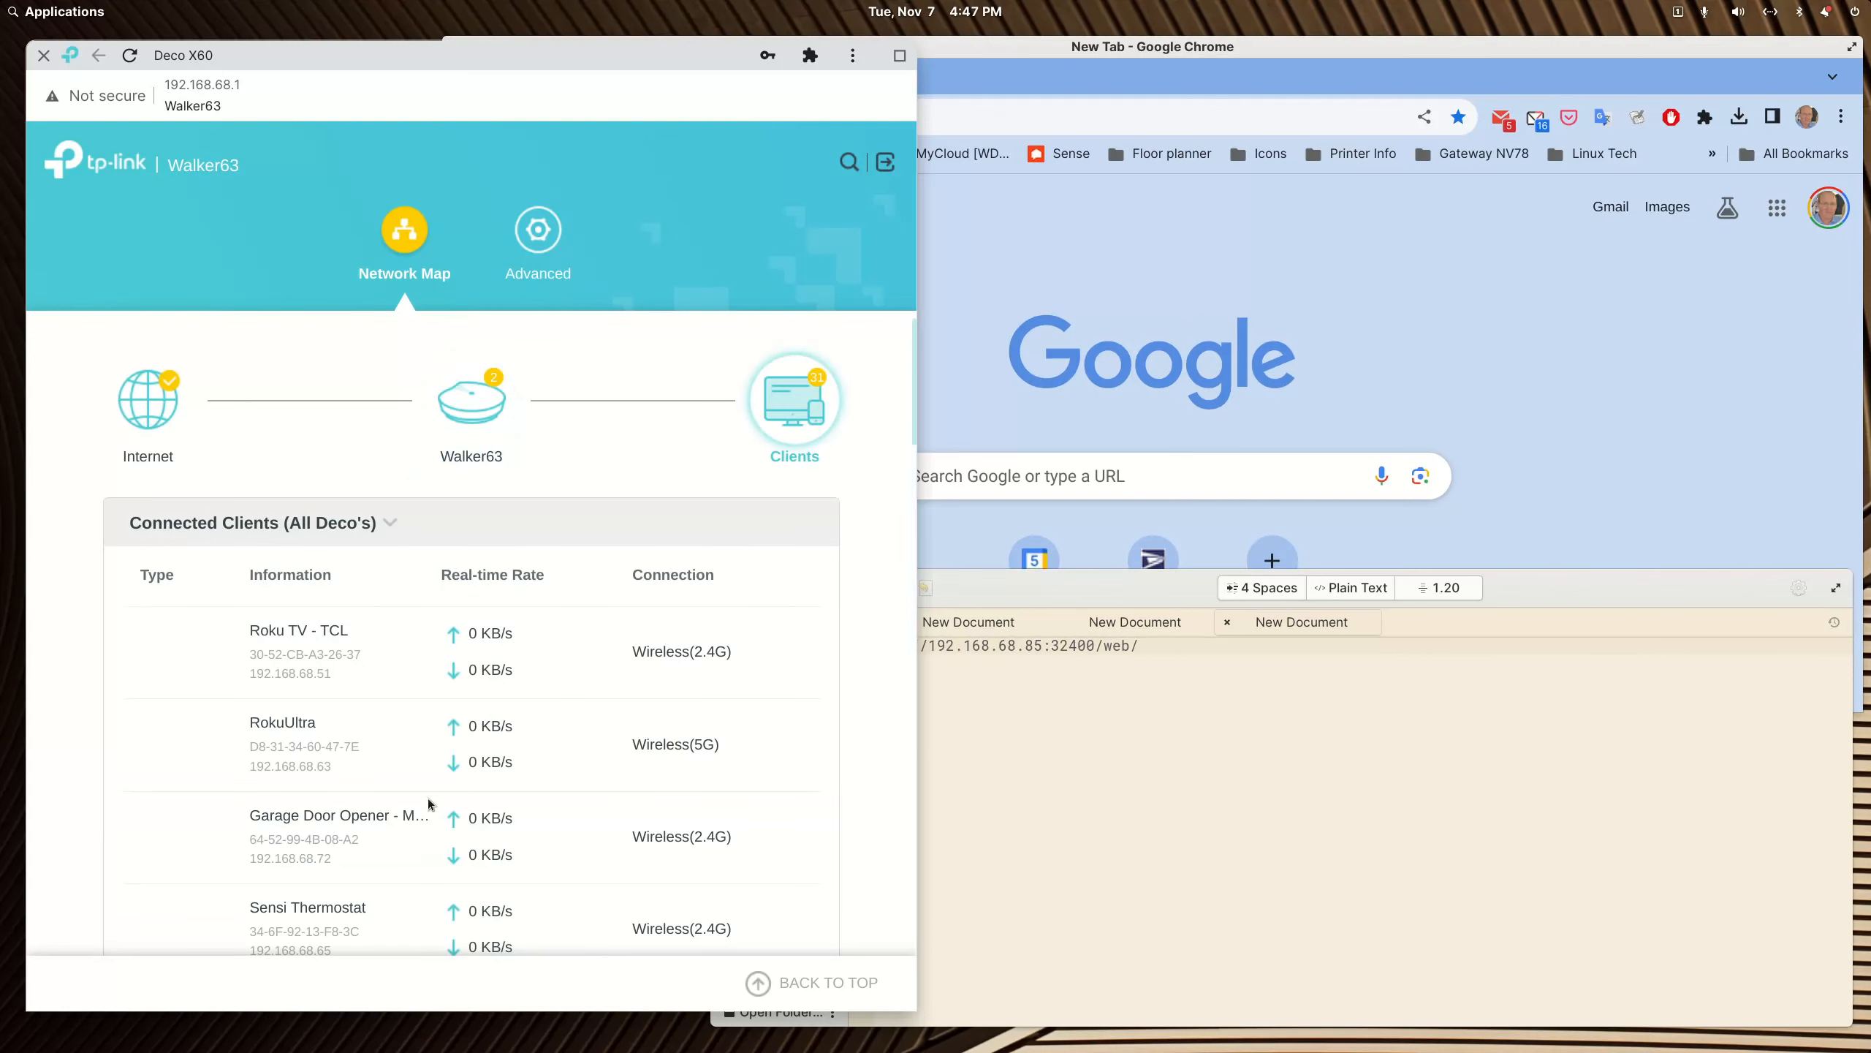
{"action": "scroll", "coordinate": [368, 755], "scroll_direction": "down", "scroll_amount": 5}
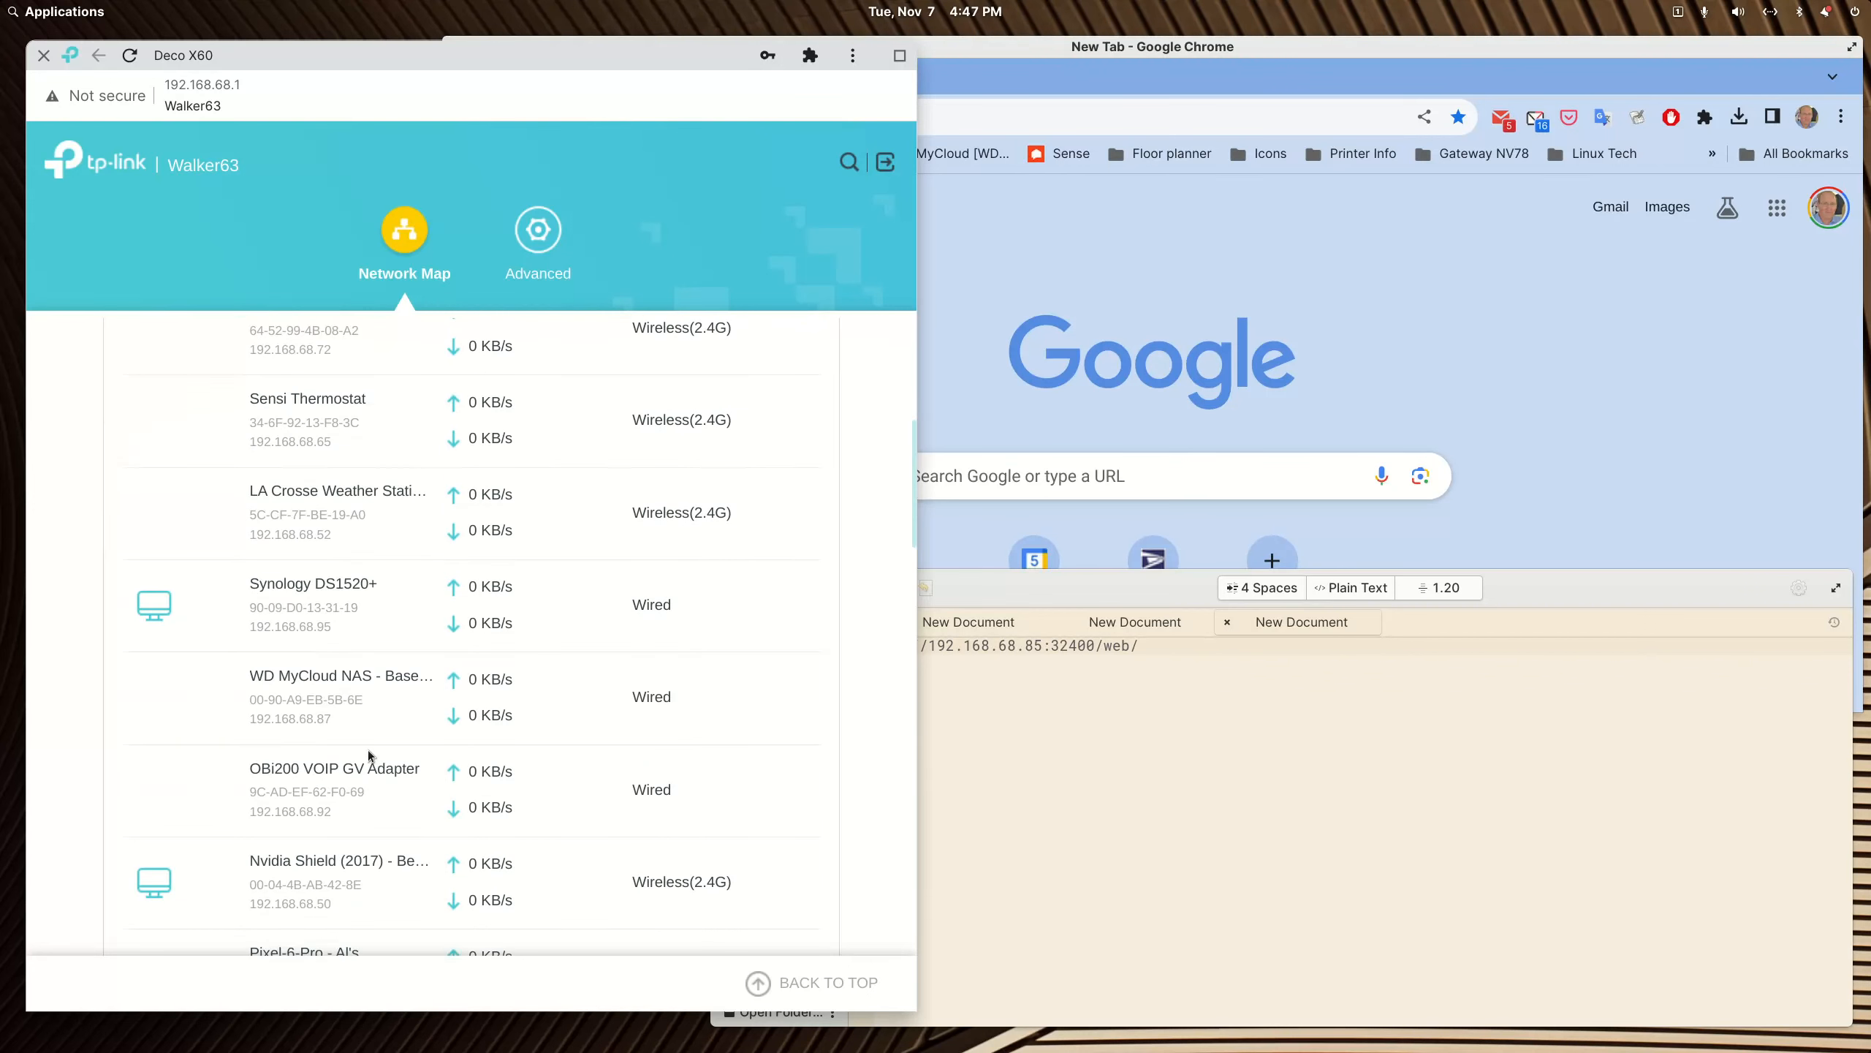
{"action": "scroll", "coordinate": [368, 749], "scroll_direction": "down", "scroll_amount": 4}
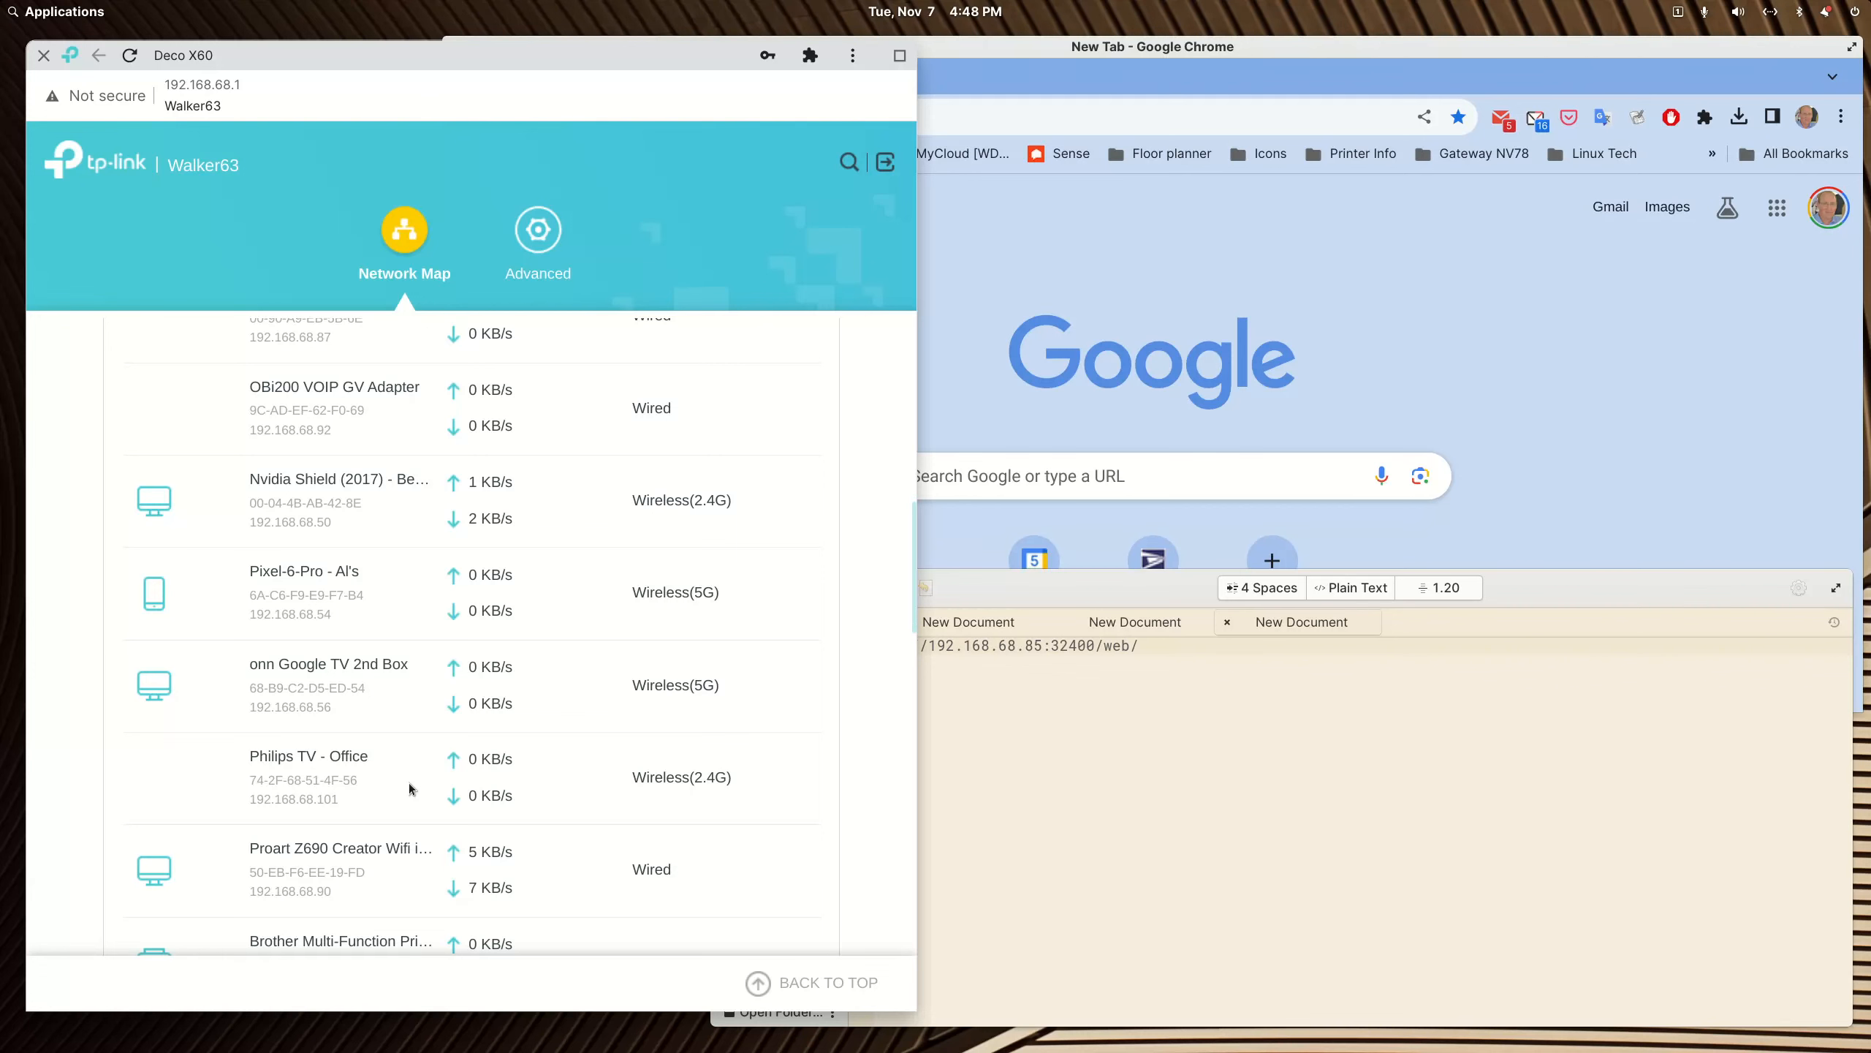
{"action": "scroll", "coordinate": [413, 786], "scroll_direction": "down", "scroll_amount": 3}
{"action": "scroll", "coordinate": [413, 787], "scroll_direction": "up", "scroll_amount": 1}
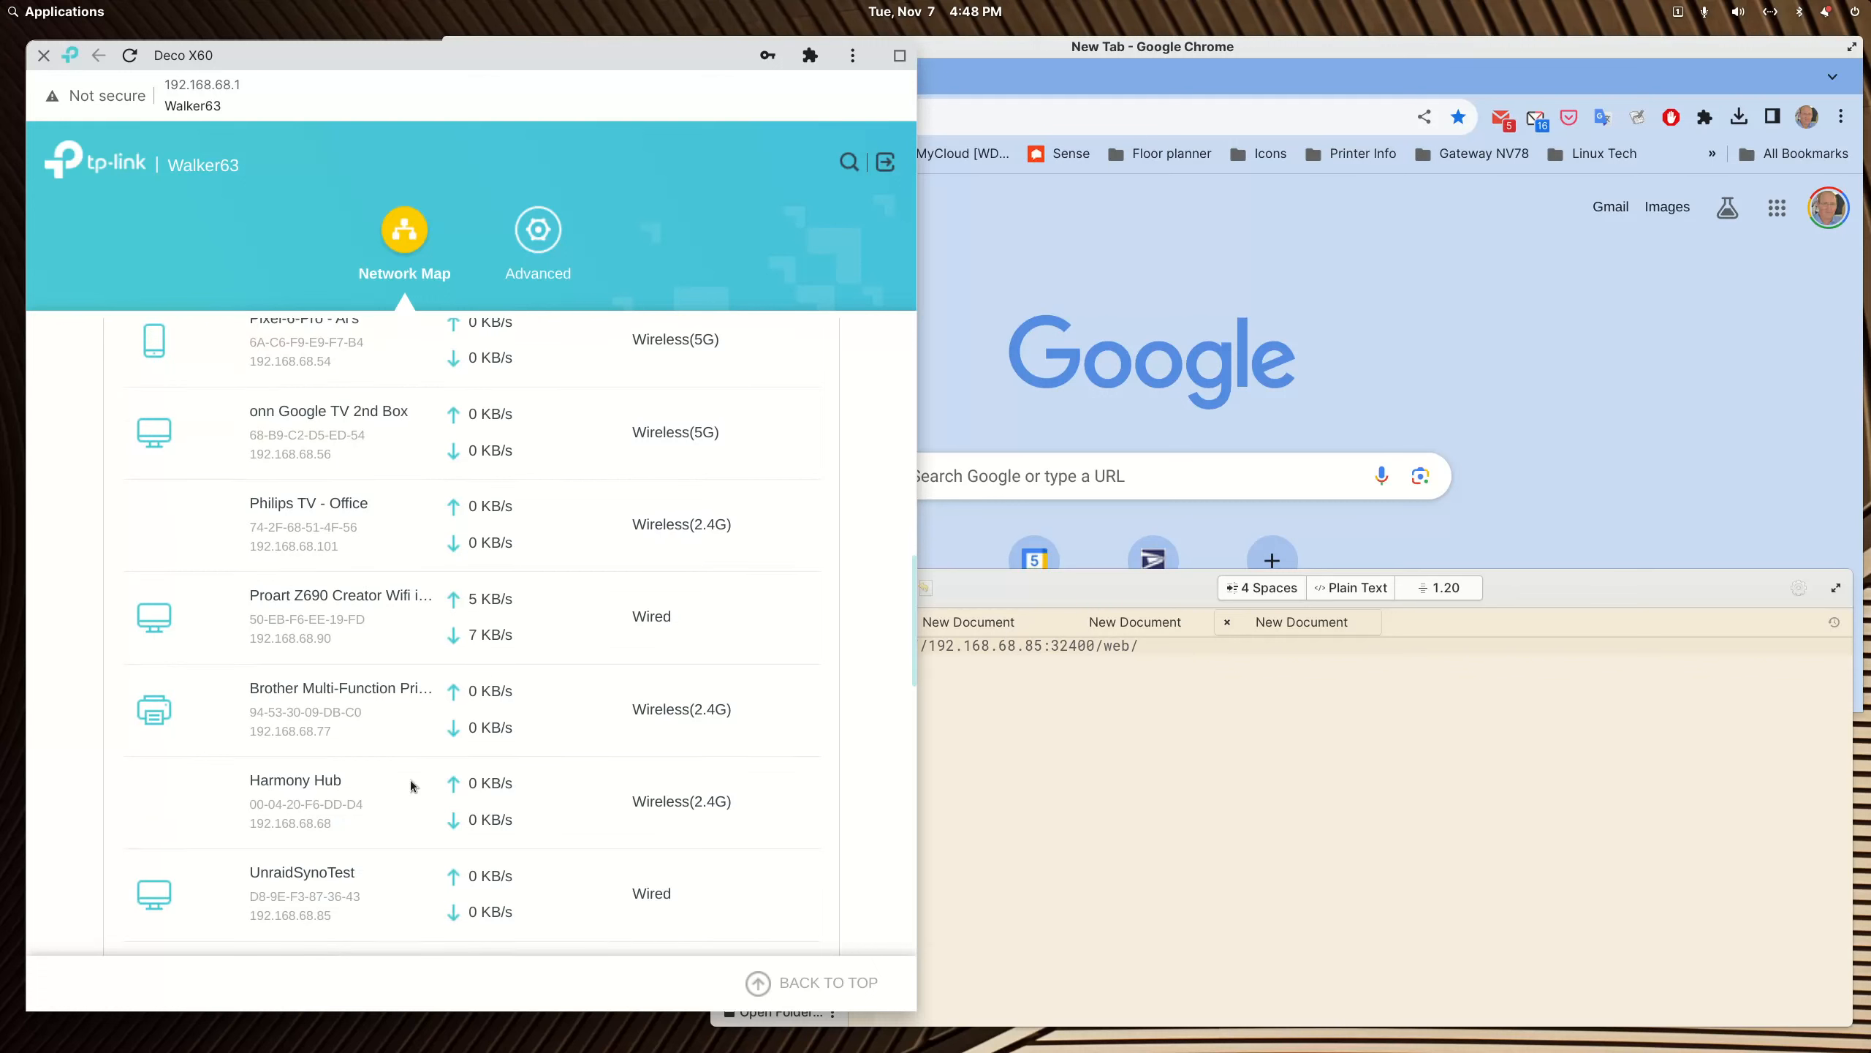
{"action": "scroll", "coordinate": [411, 785], "scroll_direction": "down", "scroll_amount": 2}
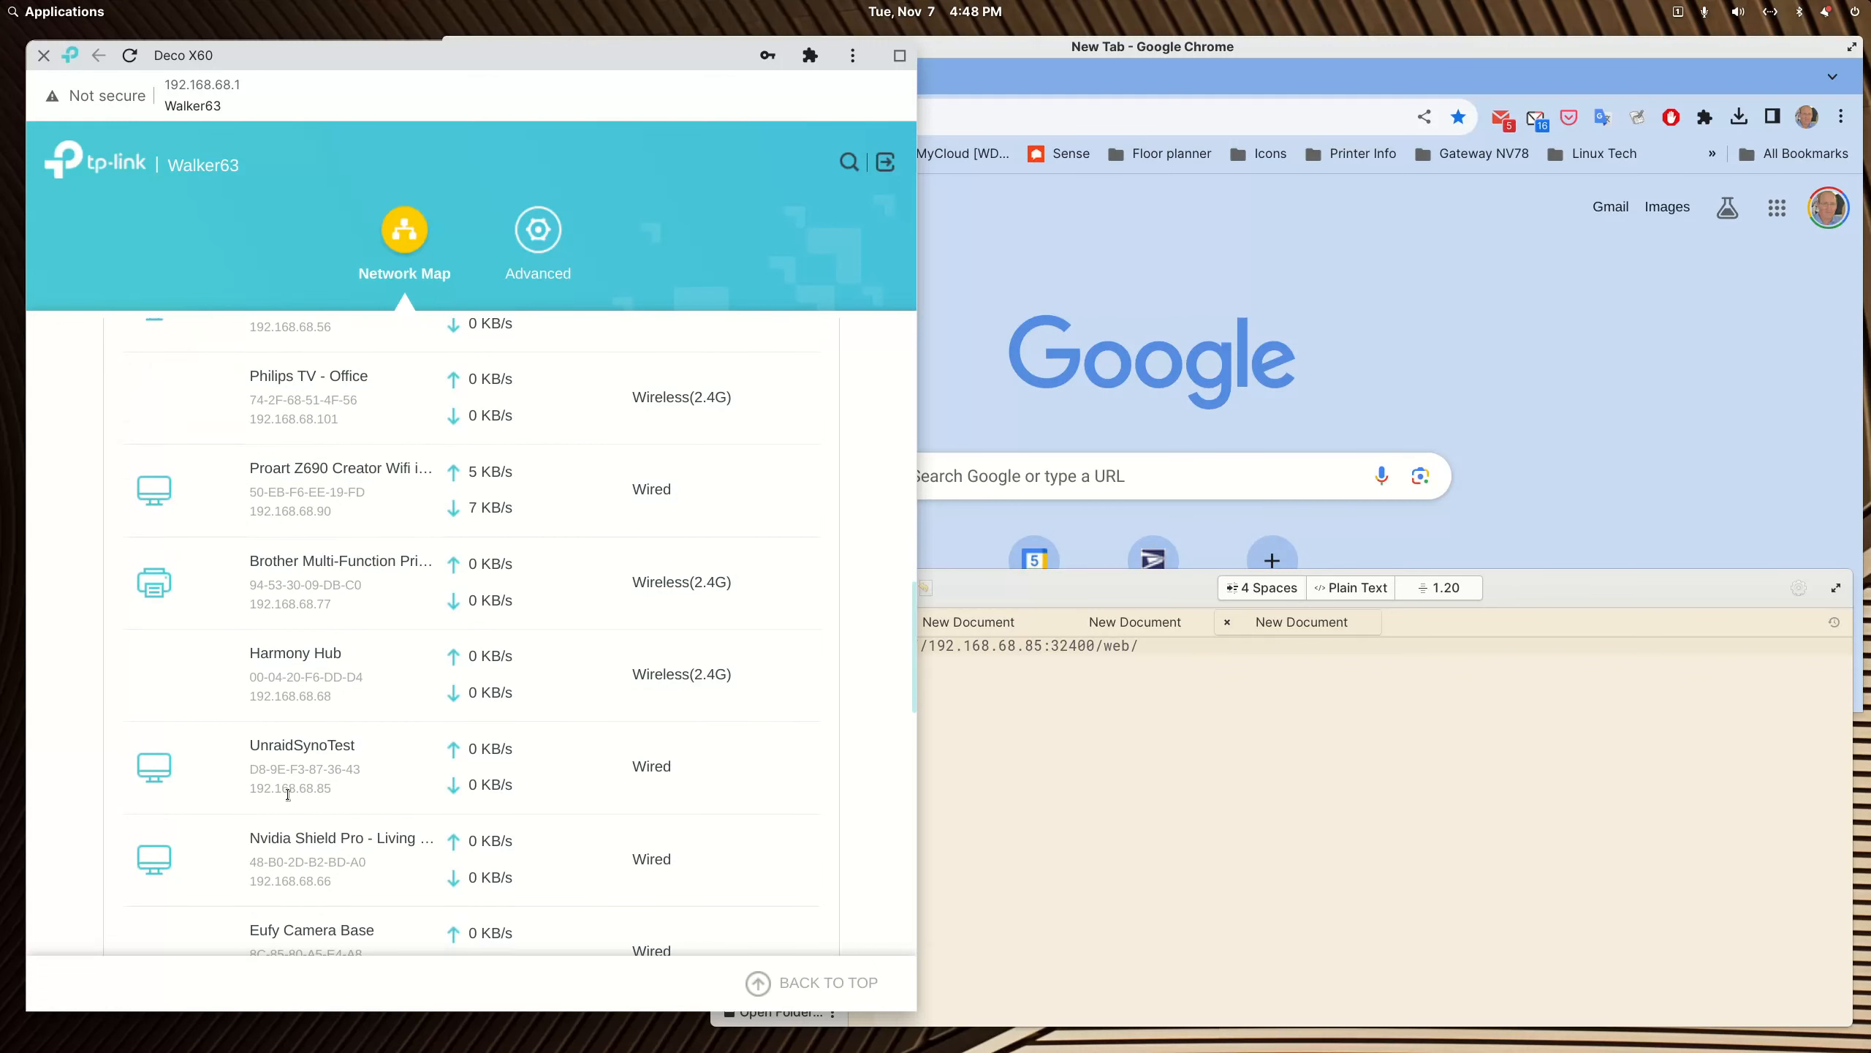
{"action": "left_click_drag", "start_coordinate": [344, 796], "coordinate": [252, 792]}
{"action": "key", "text": "ctrl+c"}
Step: Paste the copied IP address 192.168.68.85 on line 5 of the open text document
{"action": "left_click", "coordinate": [1230, 654]}
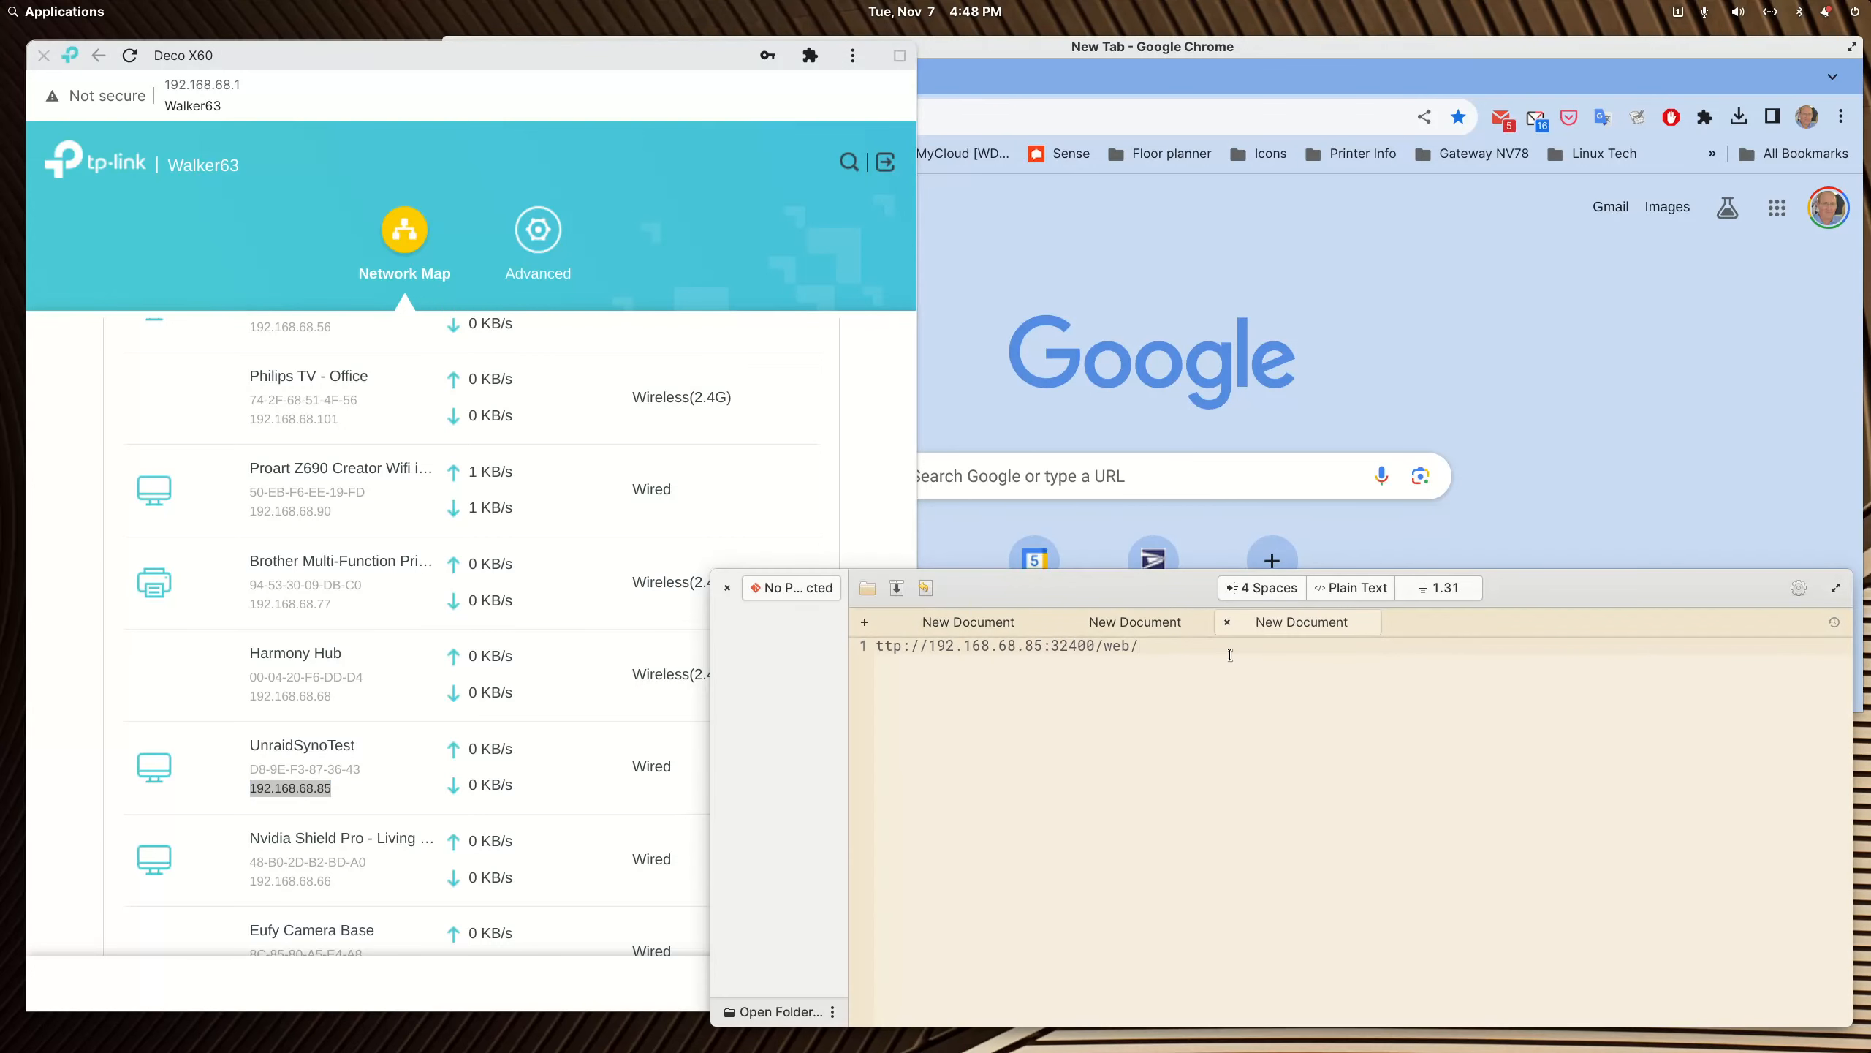
{"action": "key", "text": "Return"}
{"action": "key", "text": "Return"}
{"action": "key", "text": "Return"}
{"action": "key", "text": "Return"}
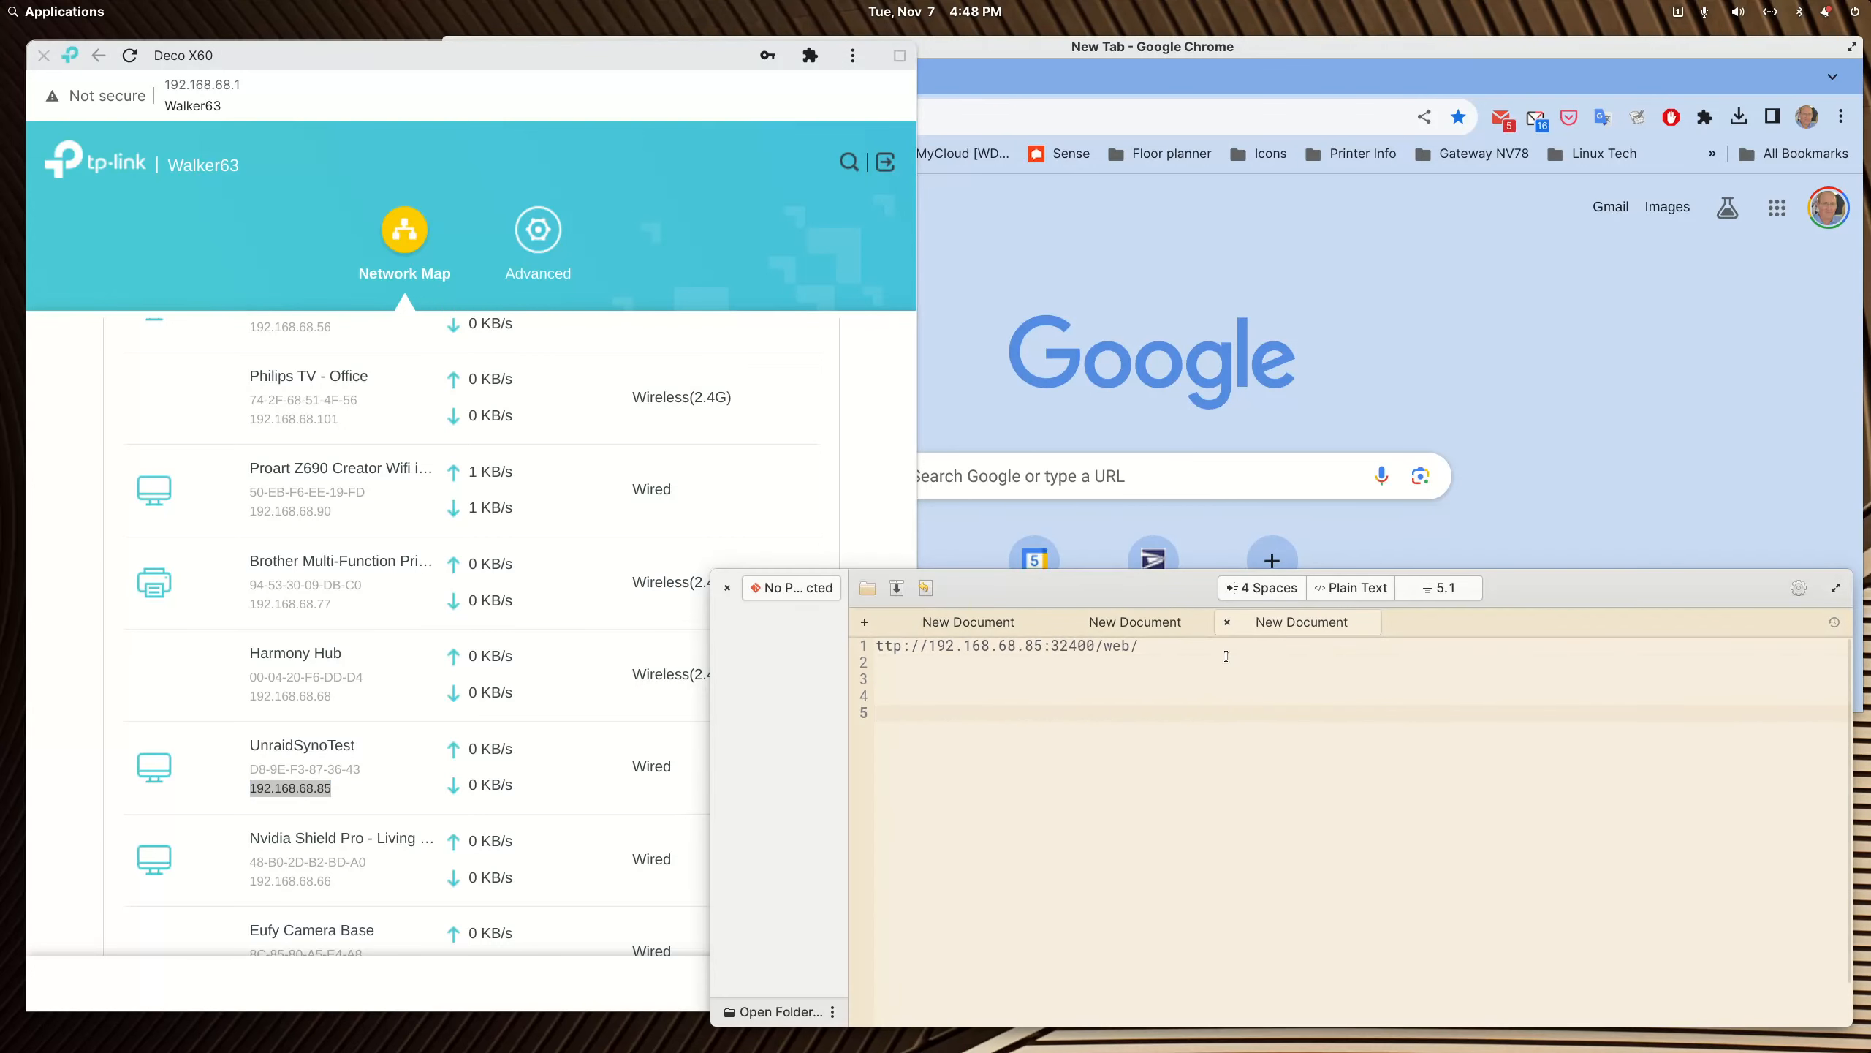
{"action": "key", "text": "ctrl+v"}
{"action": "left_click", "coordinate": [875, 644]}
{"action": "type", "text": "h"}
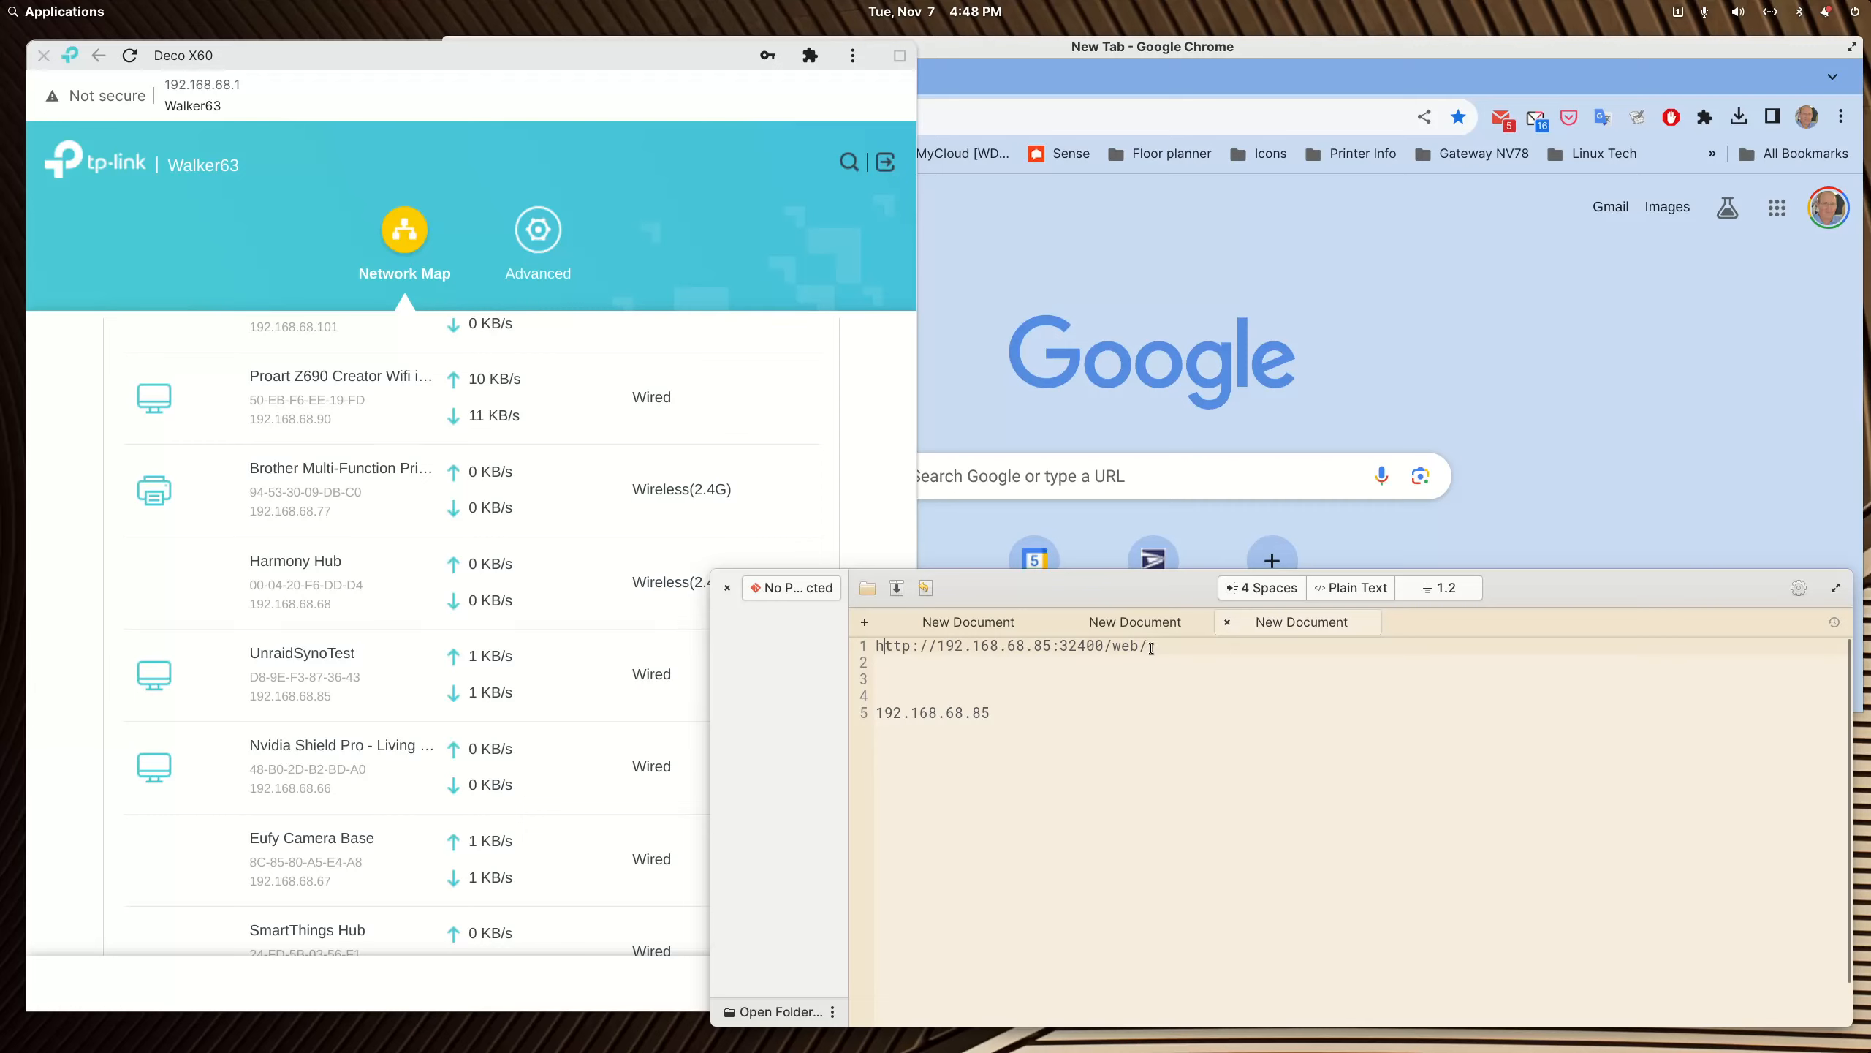
{"action": "left_click_drag", "start_coordinate": [1153, 648], "coordinate": [879, 645]}
{"action": "key", "text": "ctrl+c"}
{"action": "left_click", "coordinate": [43, 57]}
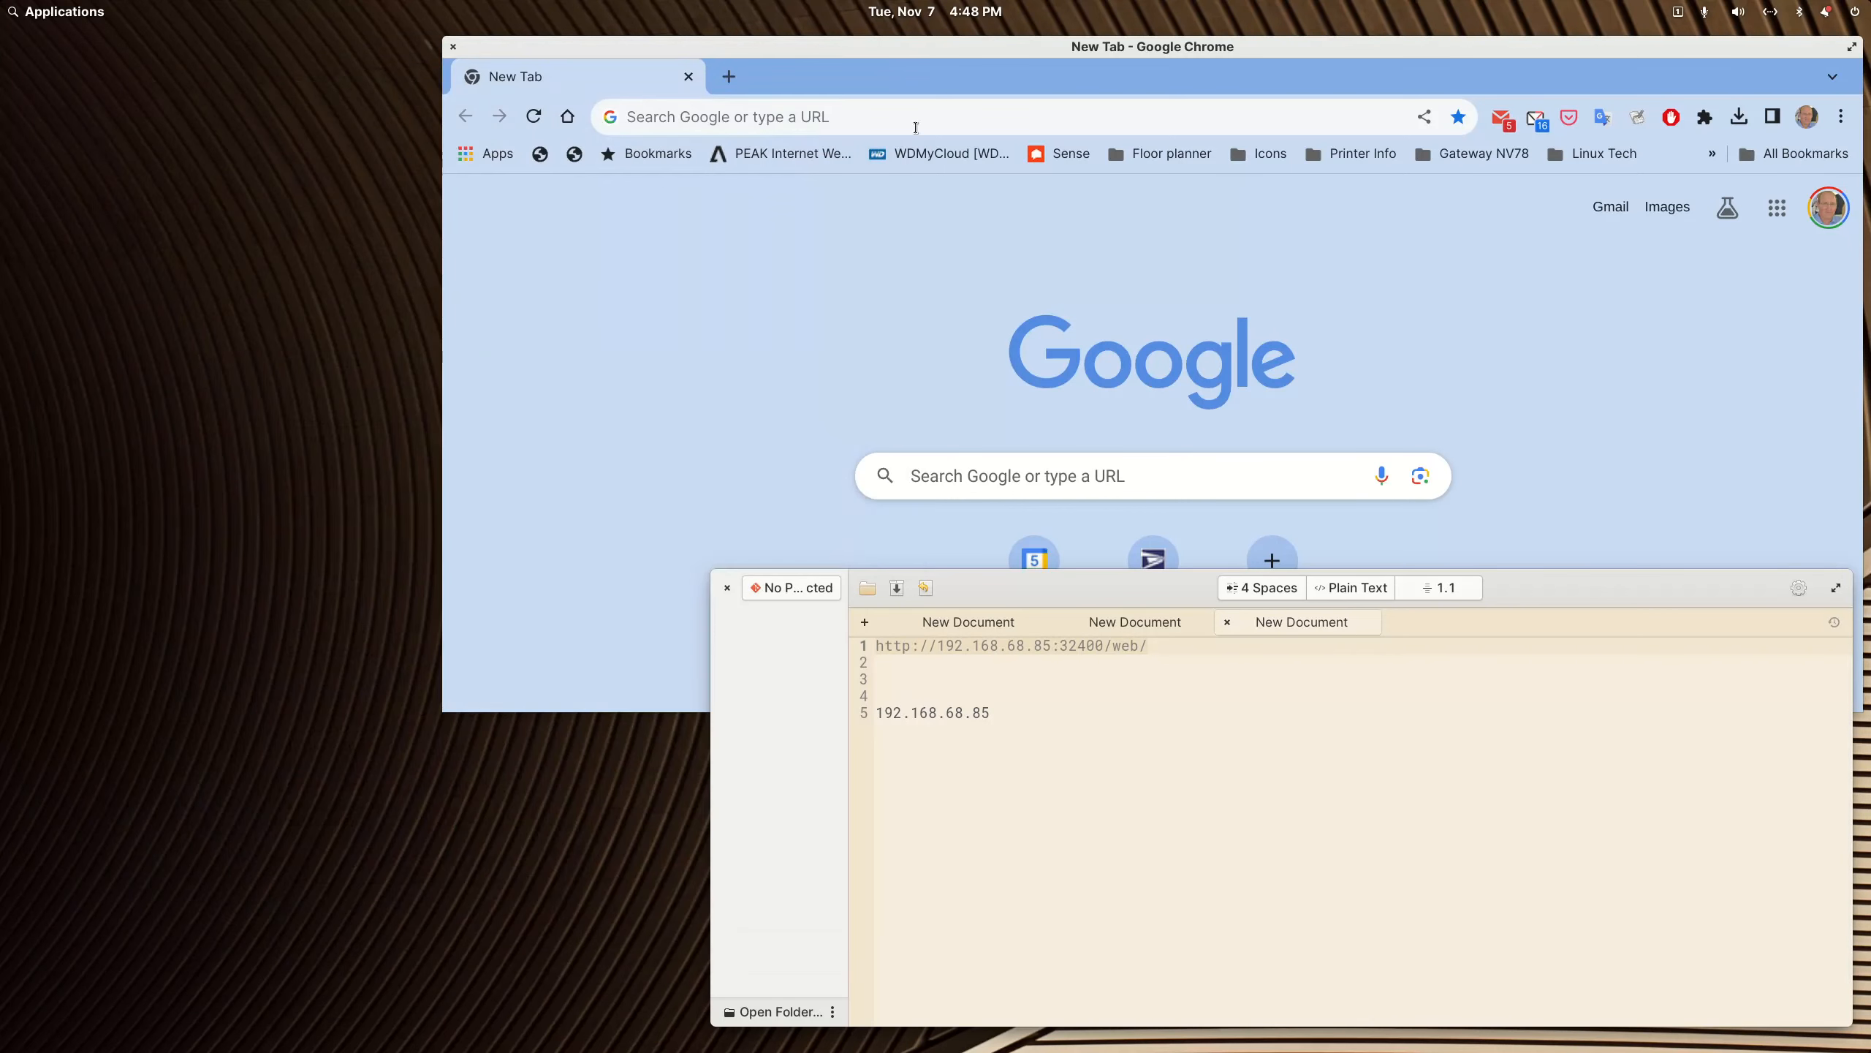
{"action": "left_click_drag", "start_coordinate": [1043, 47], "coordinate": [811, 90]}
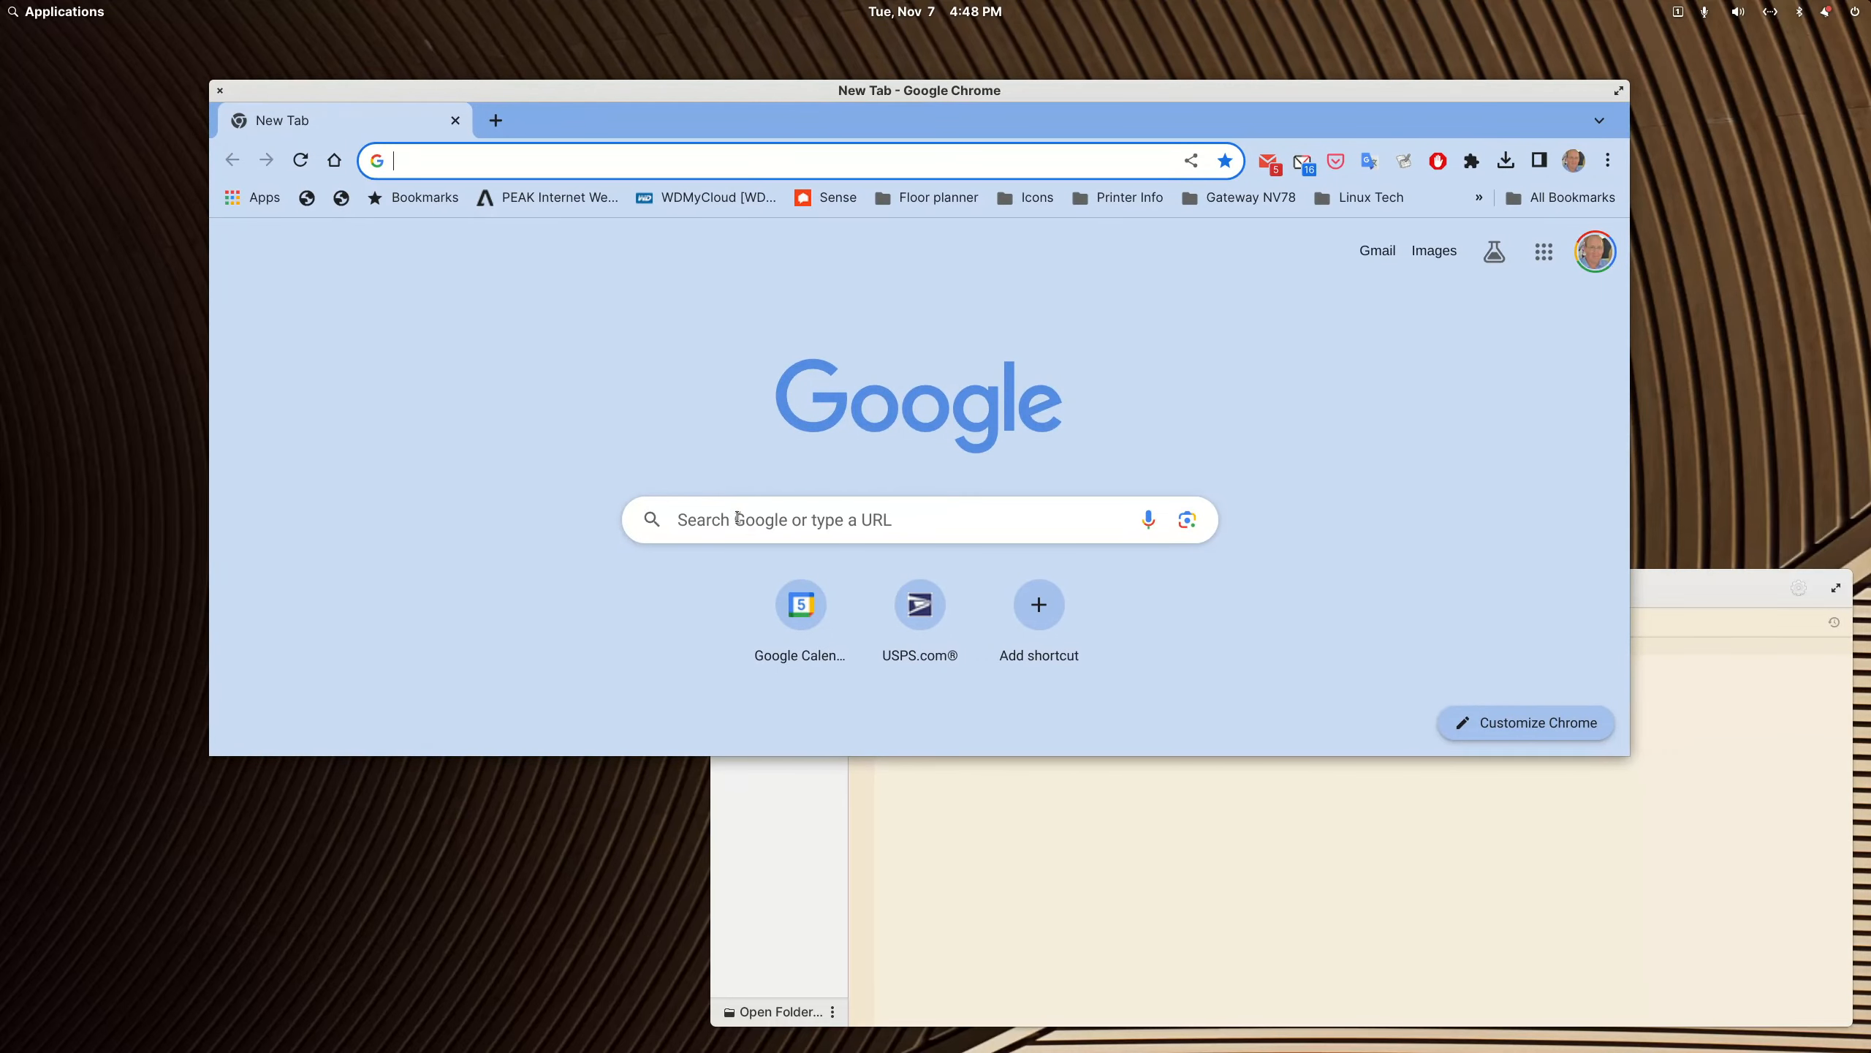
{"action": "left_click", "coordinate": [737, 517]}
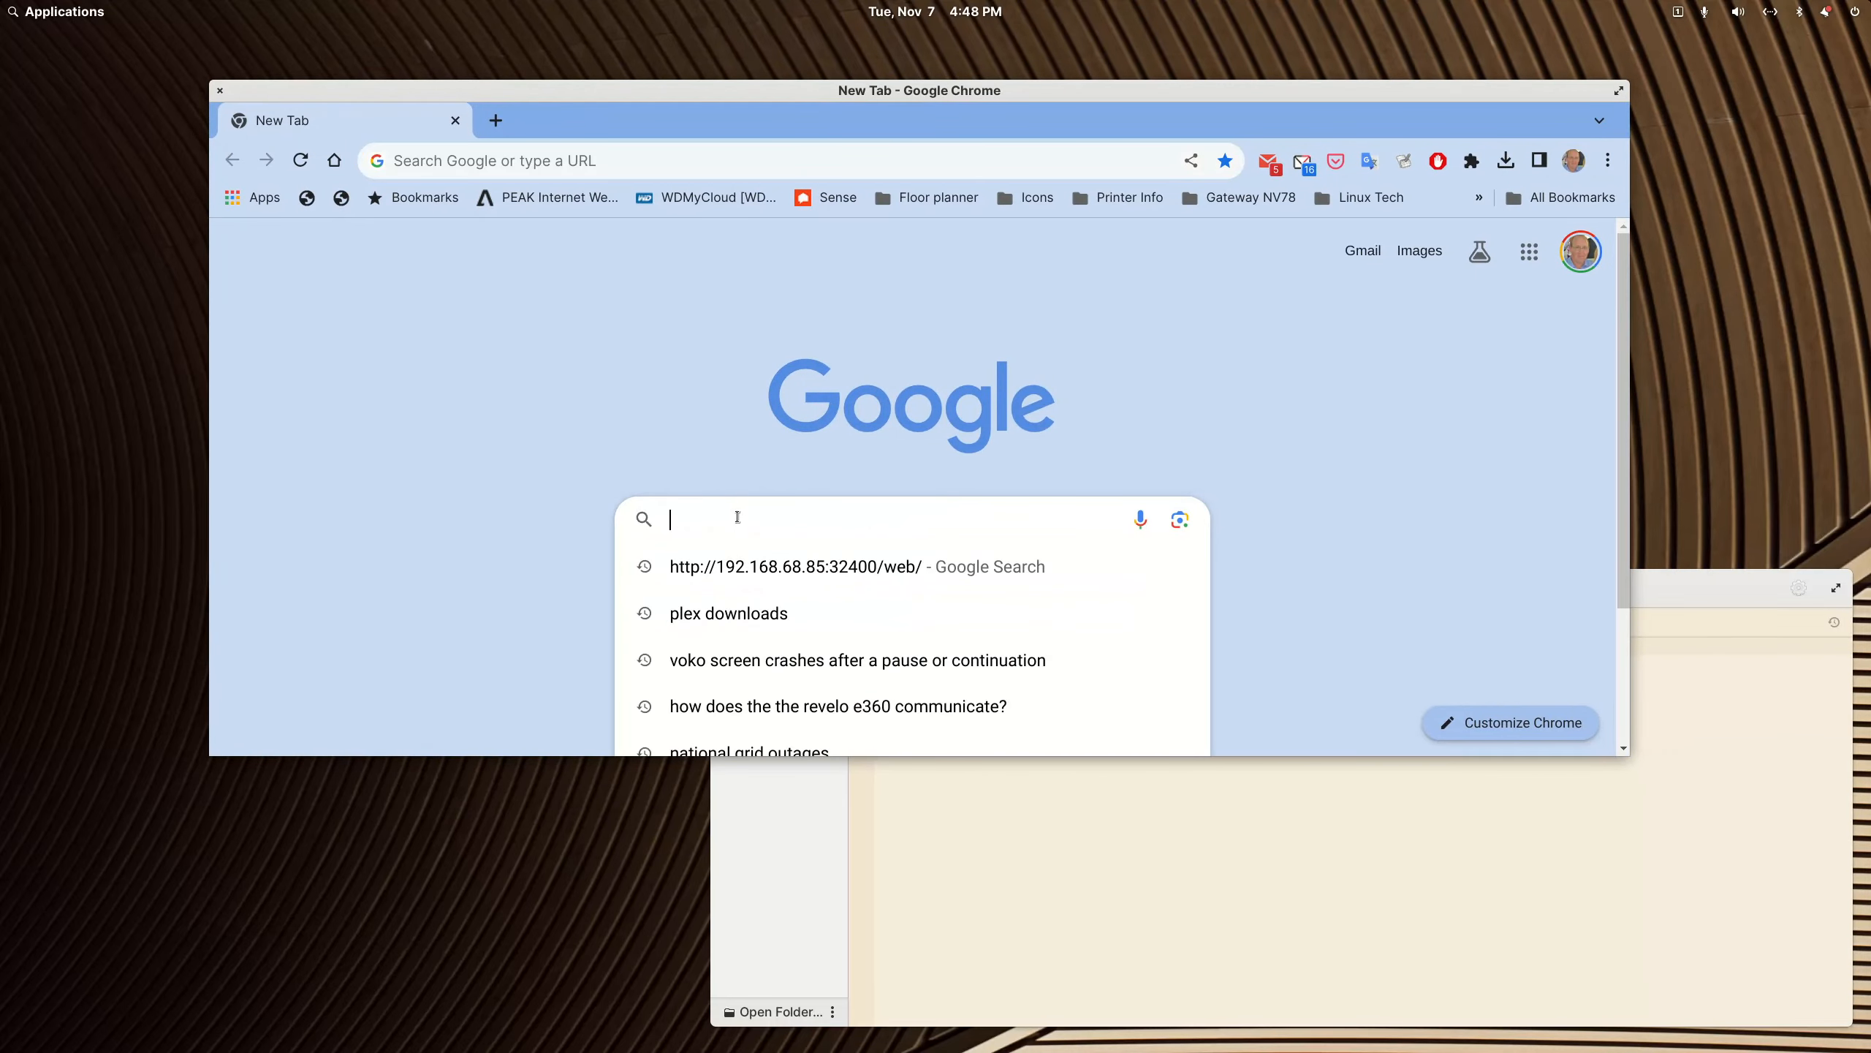
{"action": "left_click", "coordinate": [544, 162]}
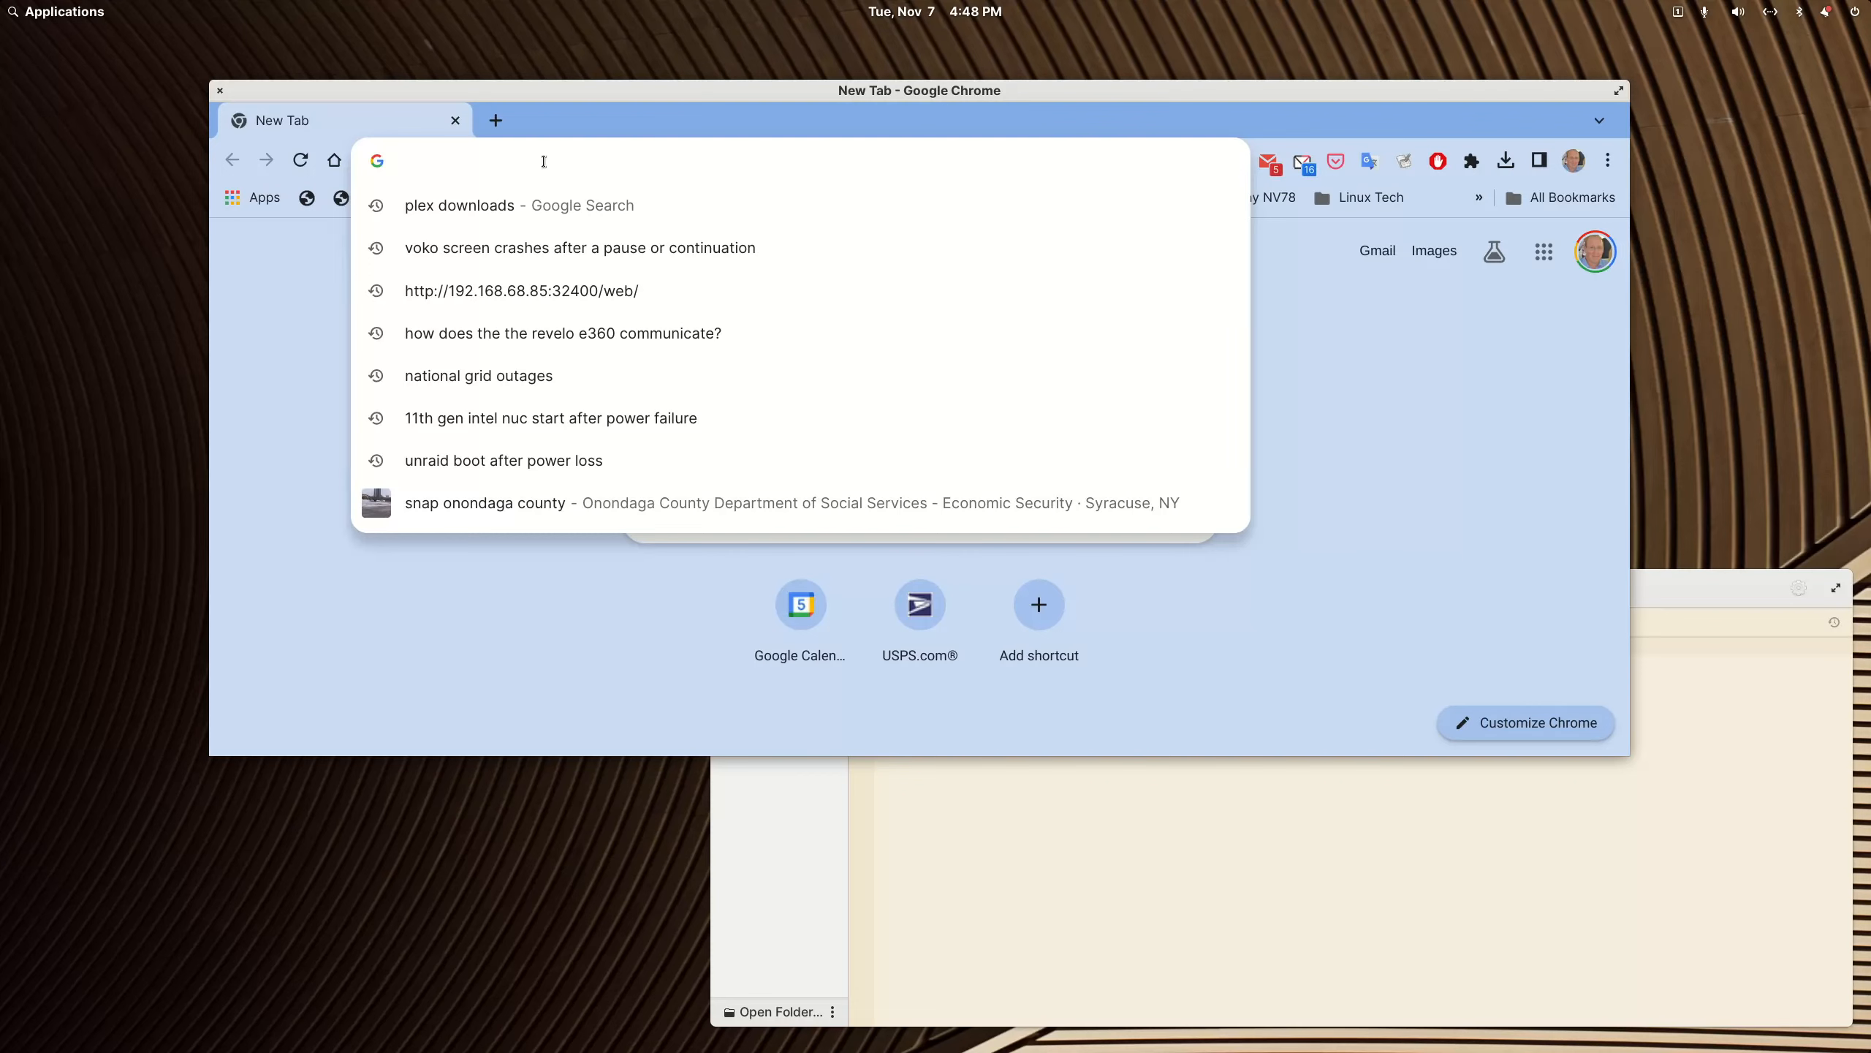
{"action": "key", "text": "ctrl+v"}
{"action": "key", "text": "Return"}
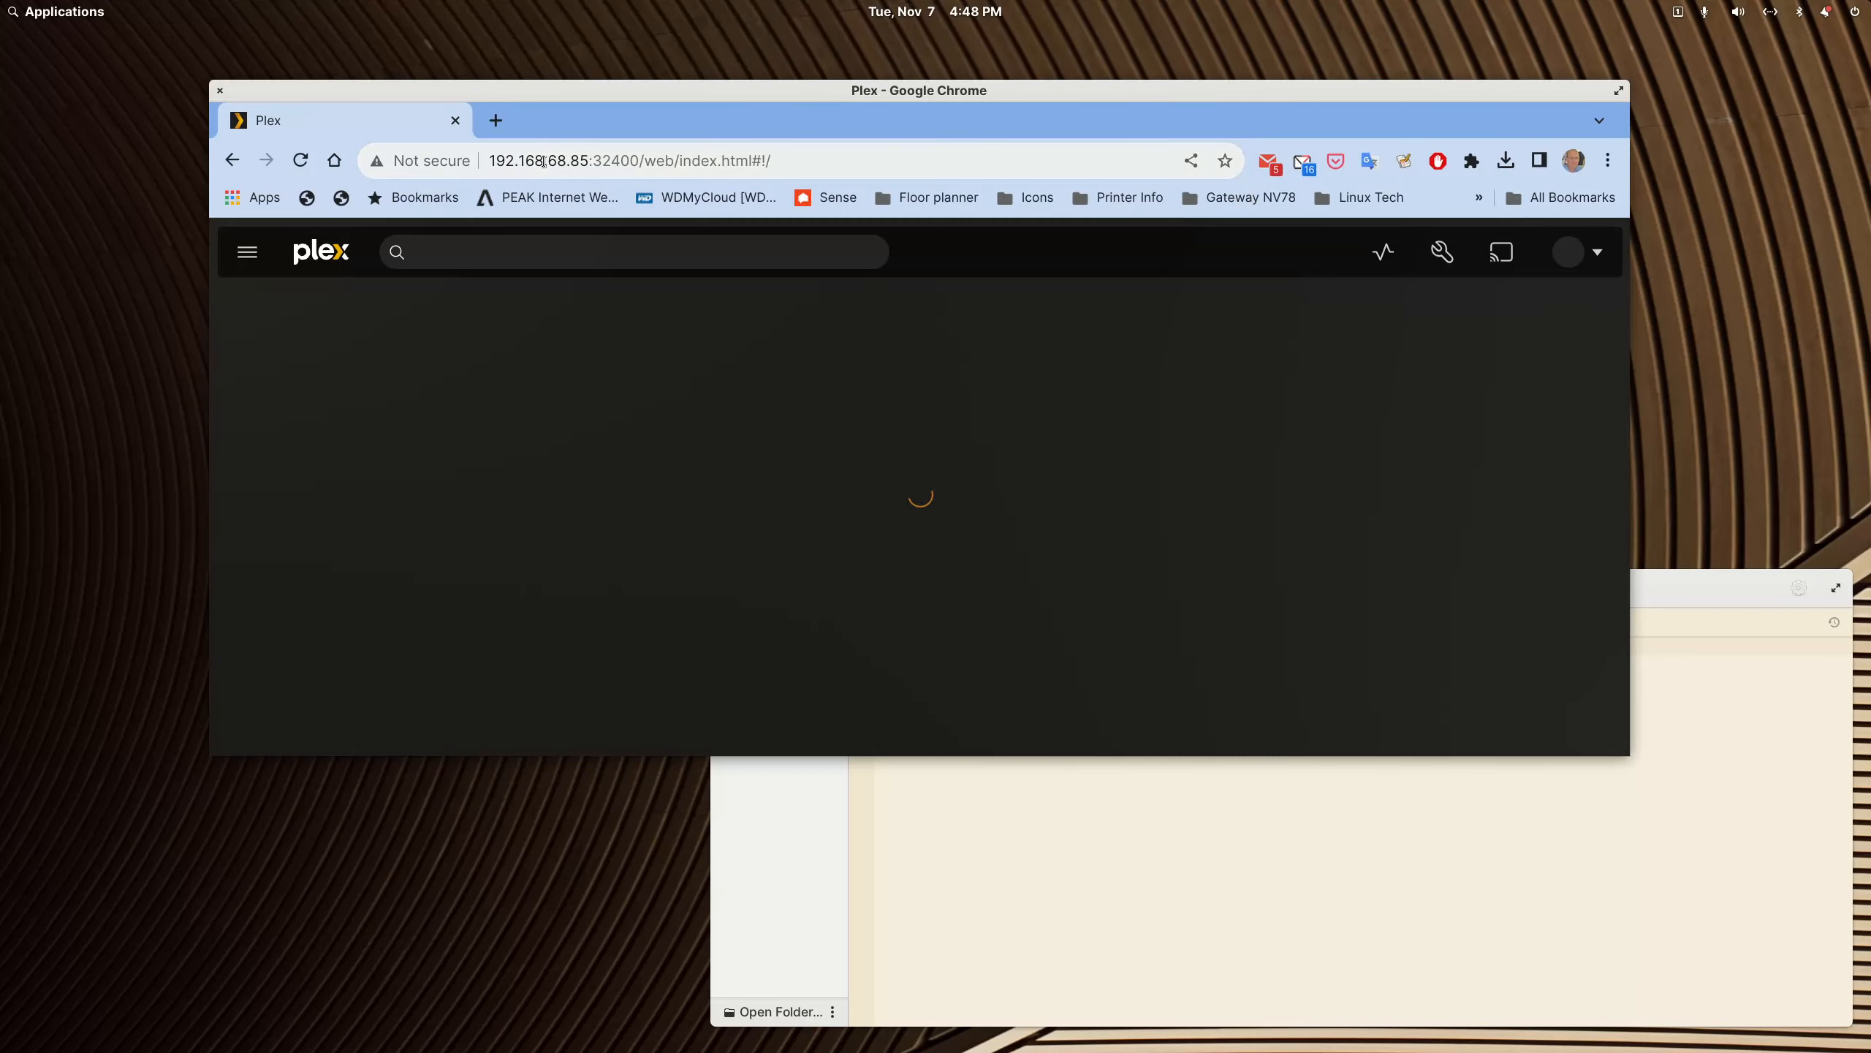
Step: Open the general settings of the MediaPD server and claim the server for the Plex account
{"action": "left_click", "coordinate": [1433, 253]}
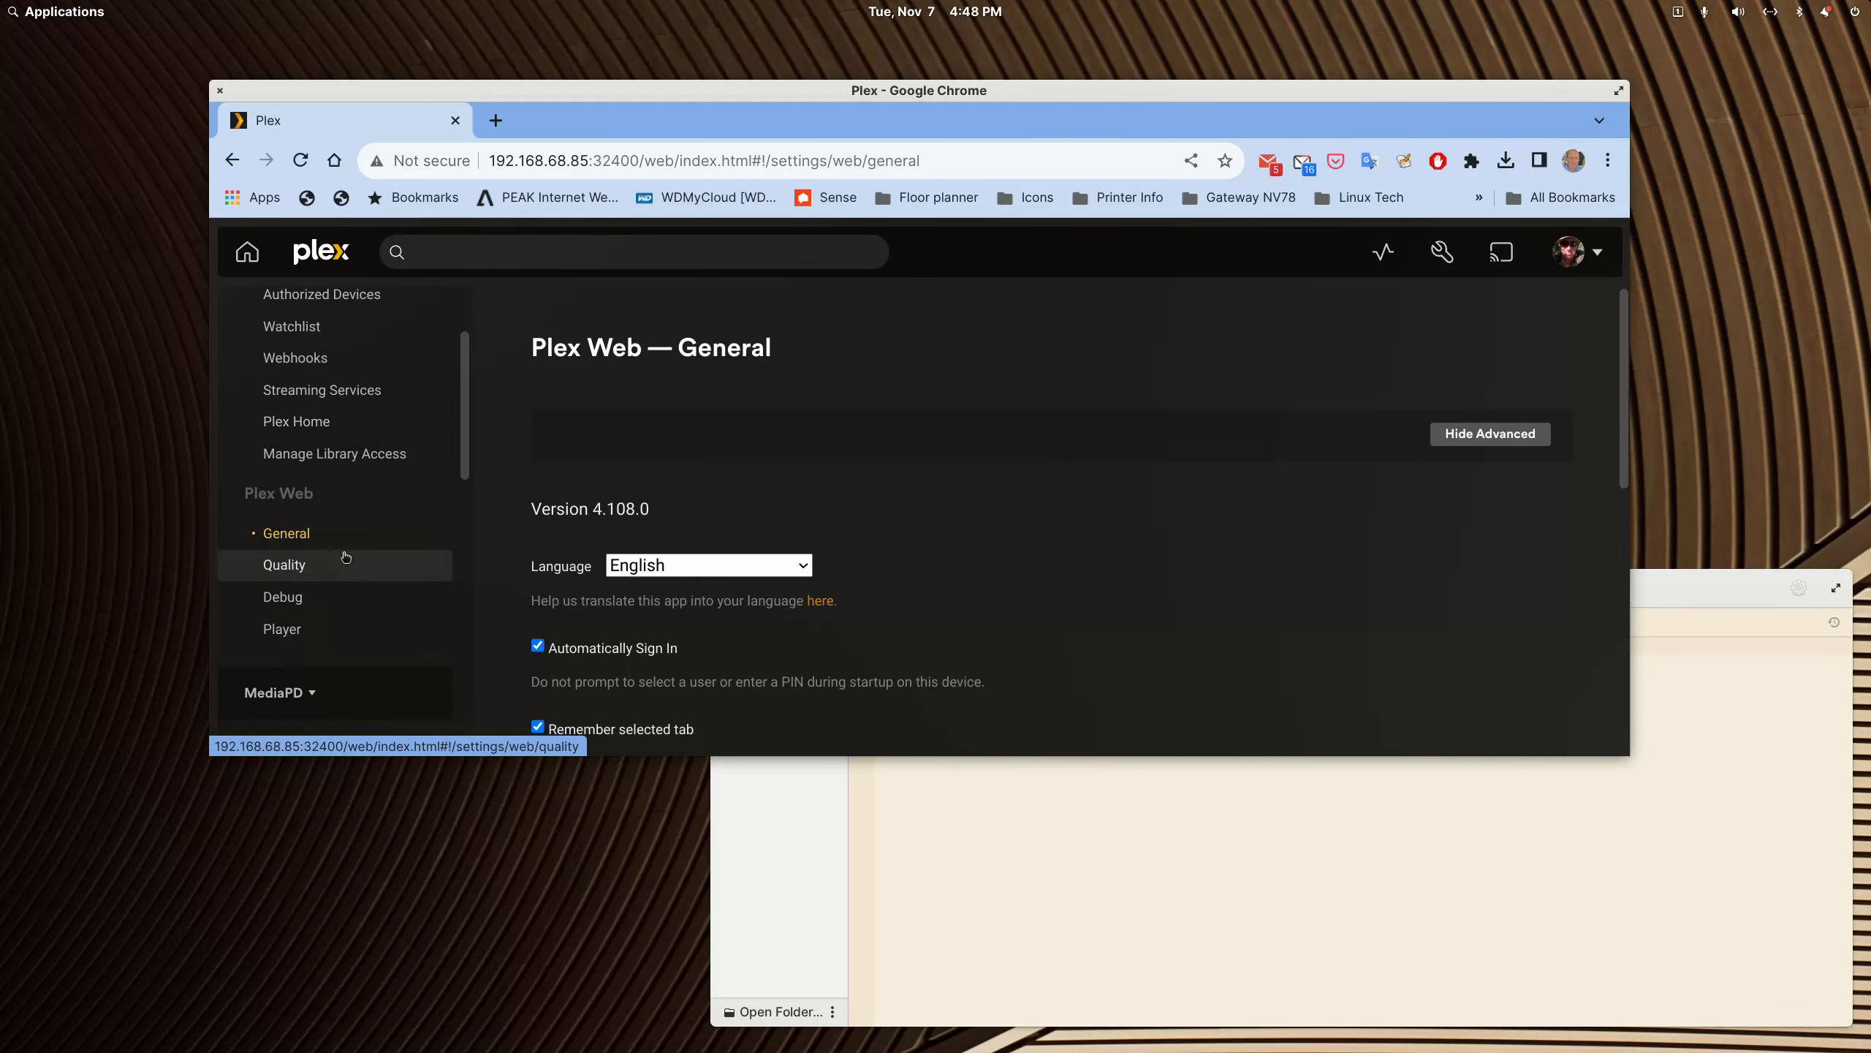
{"action": "scroll", "coordinate": [339, 556], "scroll_direction": "down", "scroll_amount": 5}
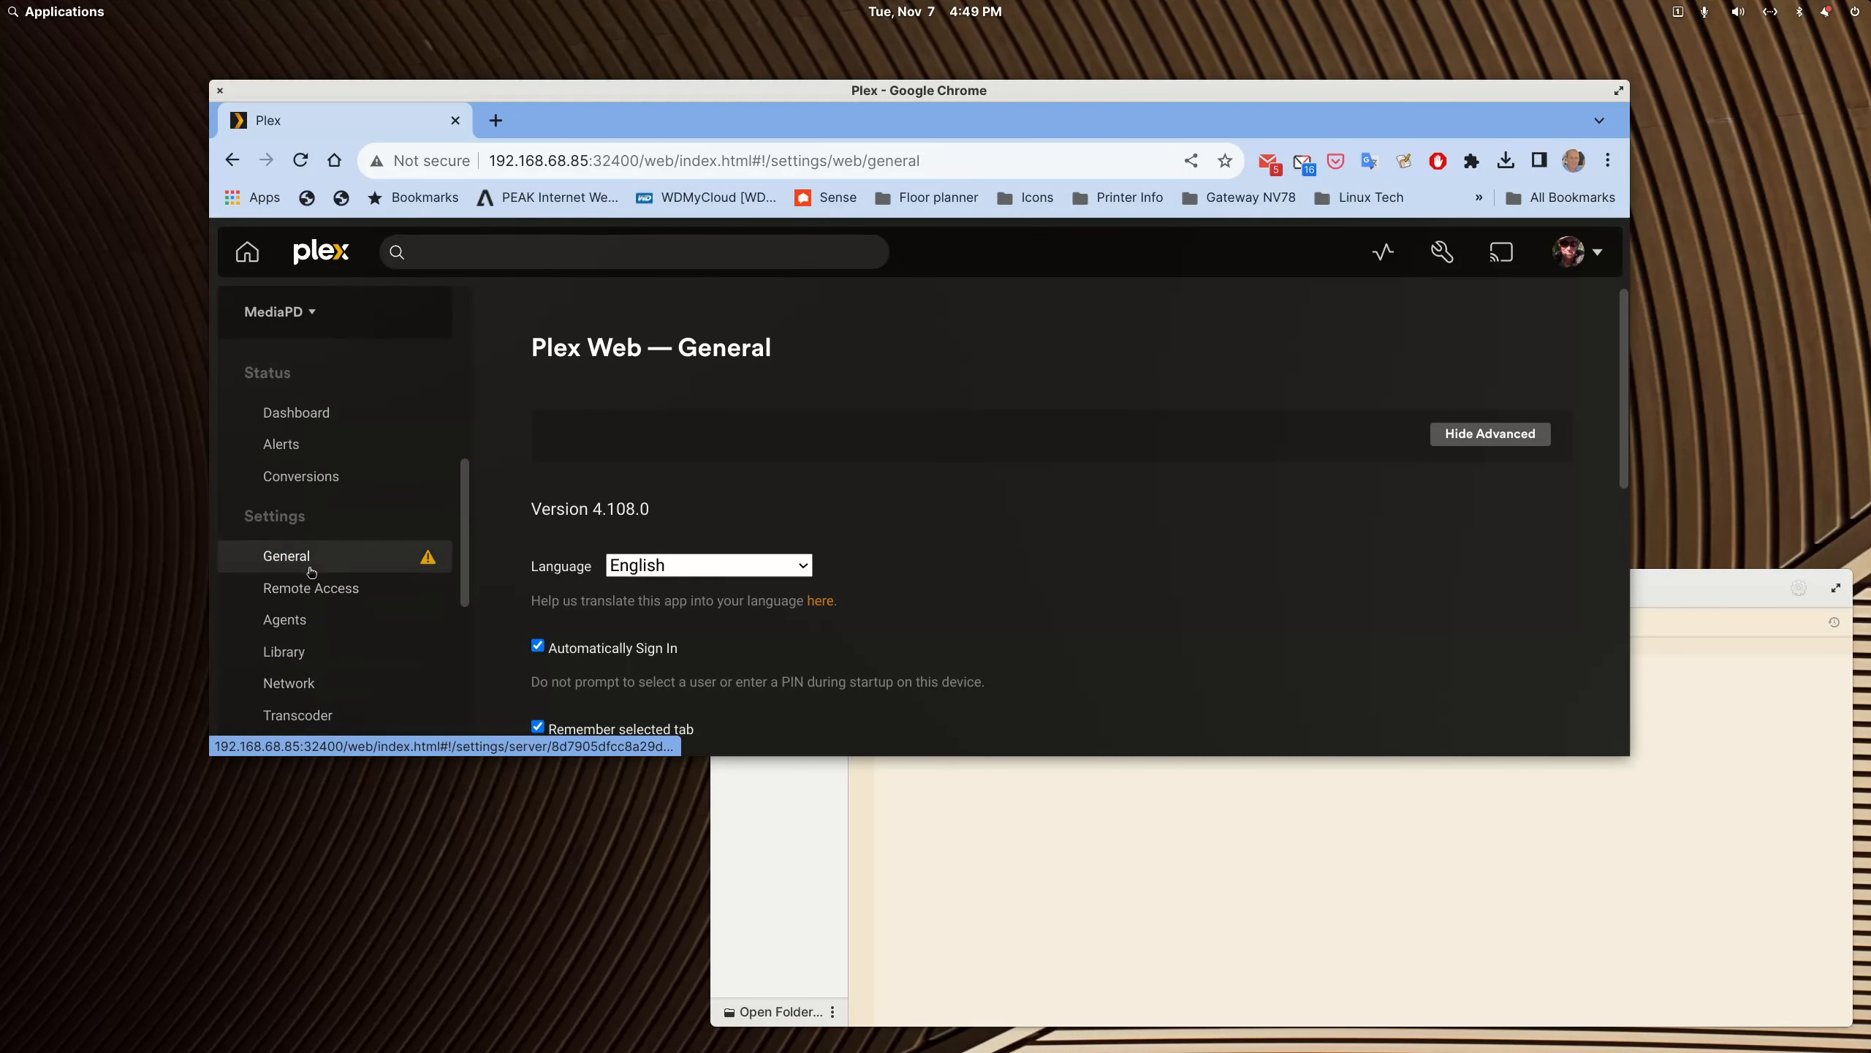
{"action": "scroll", "coordinate": [318, 590], "scroll_direction": "up", "scroll_amount": 2}
{"action": "scroll", "coordinate": [317, 590], "scroll_direction": "up", "scroll_amount": 2}
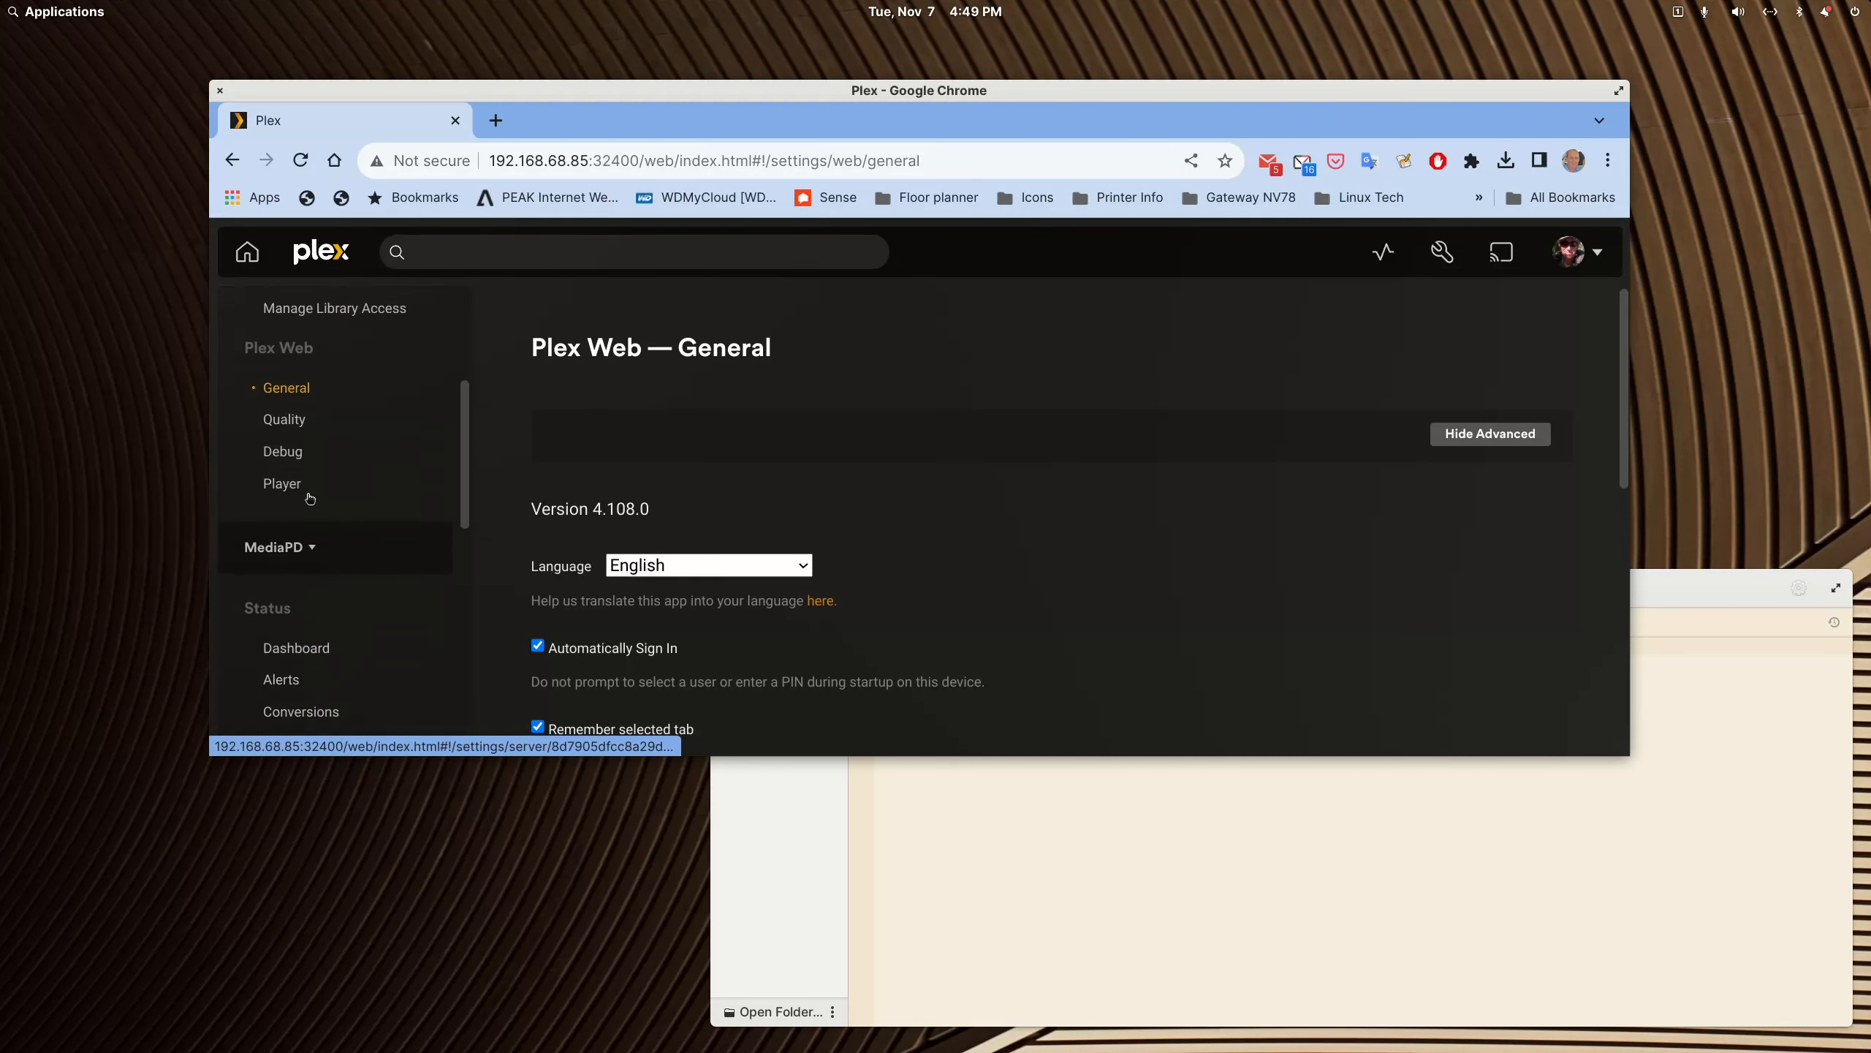
{"action": "left_click", "coordinate": [292, 568]}
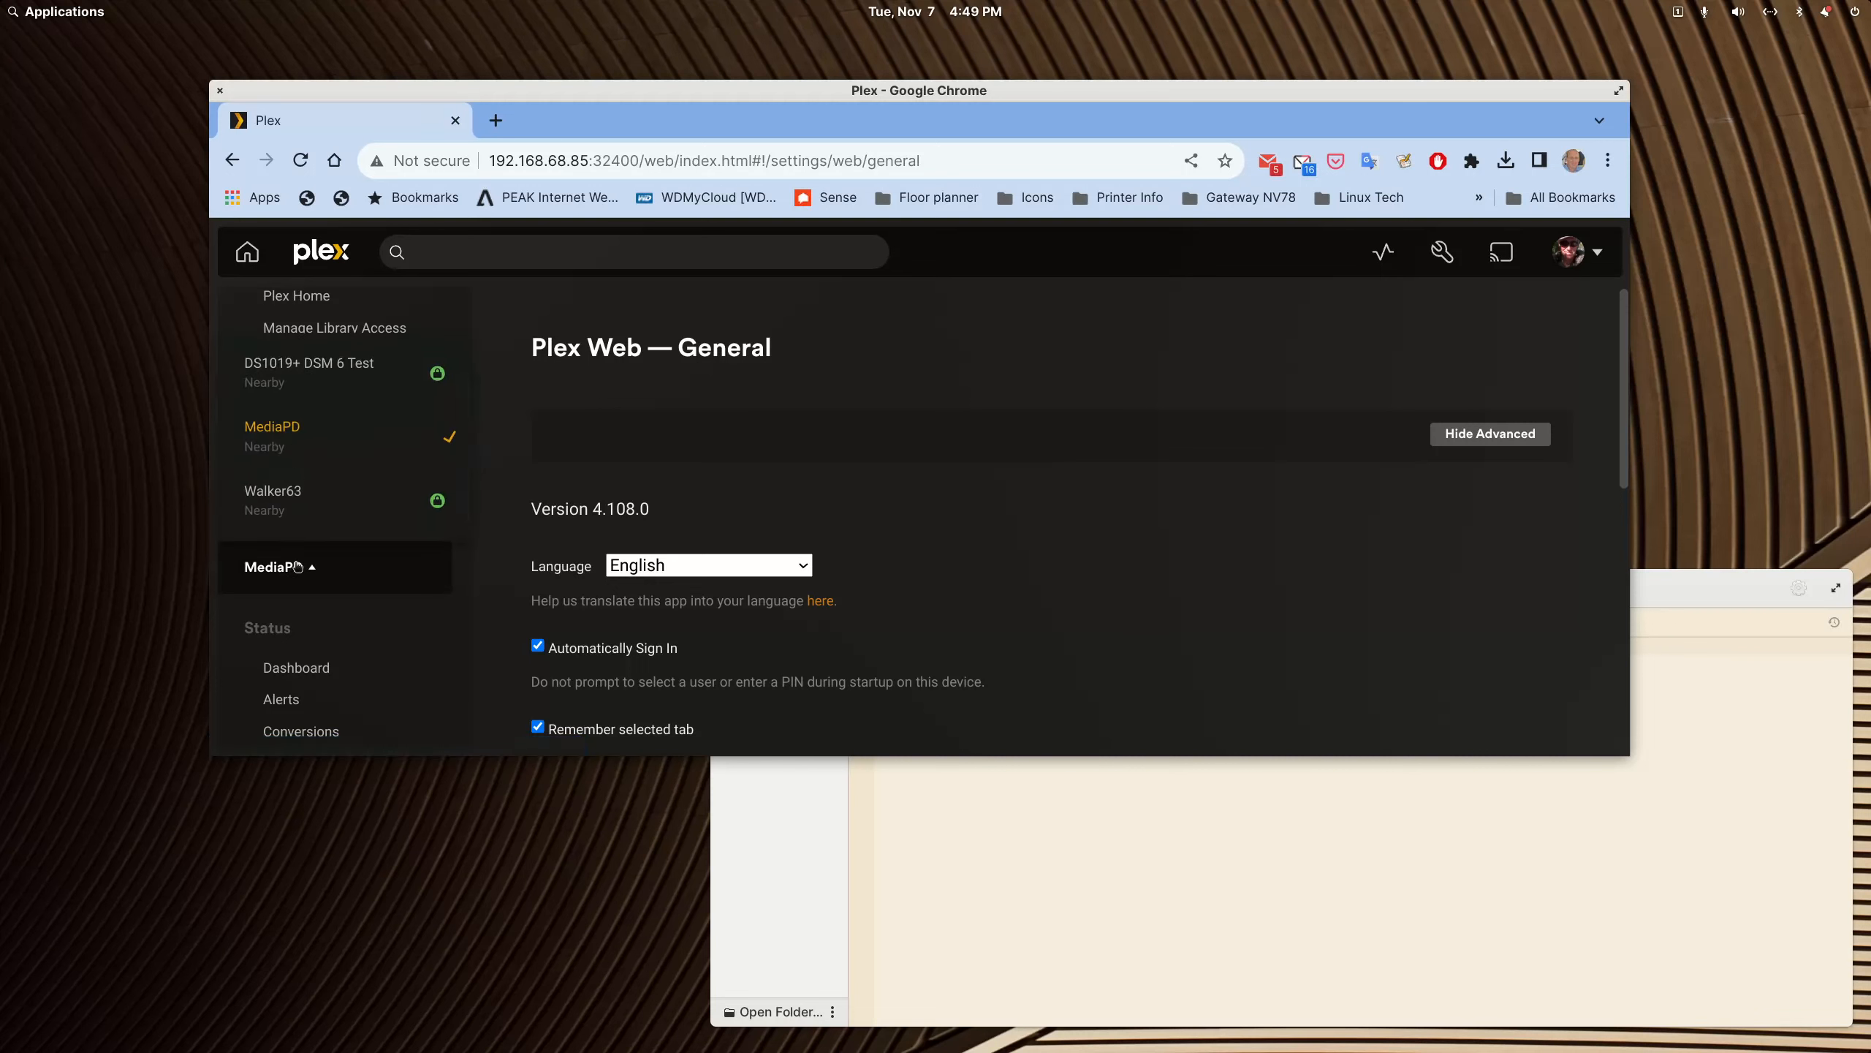
{"action": "left_click", "coordinate": [291, 442]}
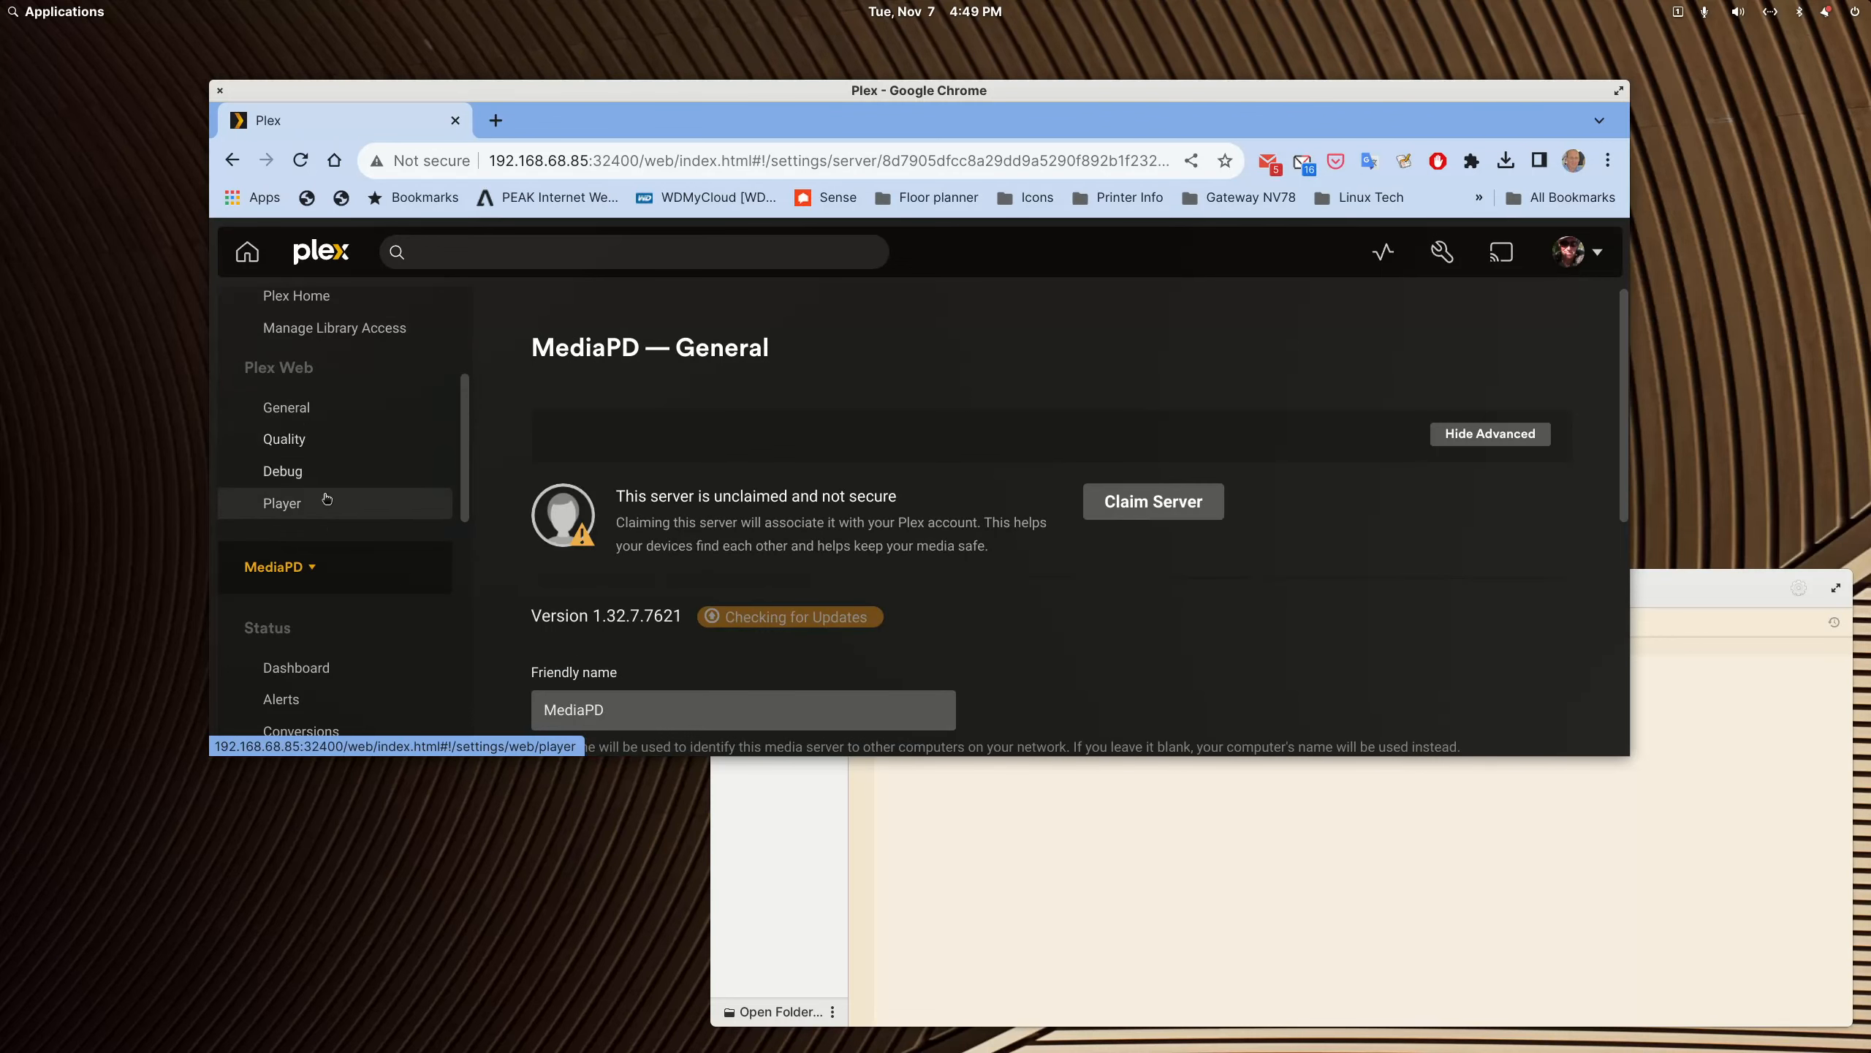
{"action": "scroll", "coordinate": [291, 503], "scroll_direction": "down", "scroll_amount": 3}
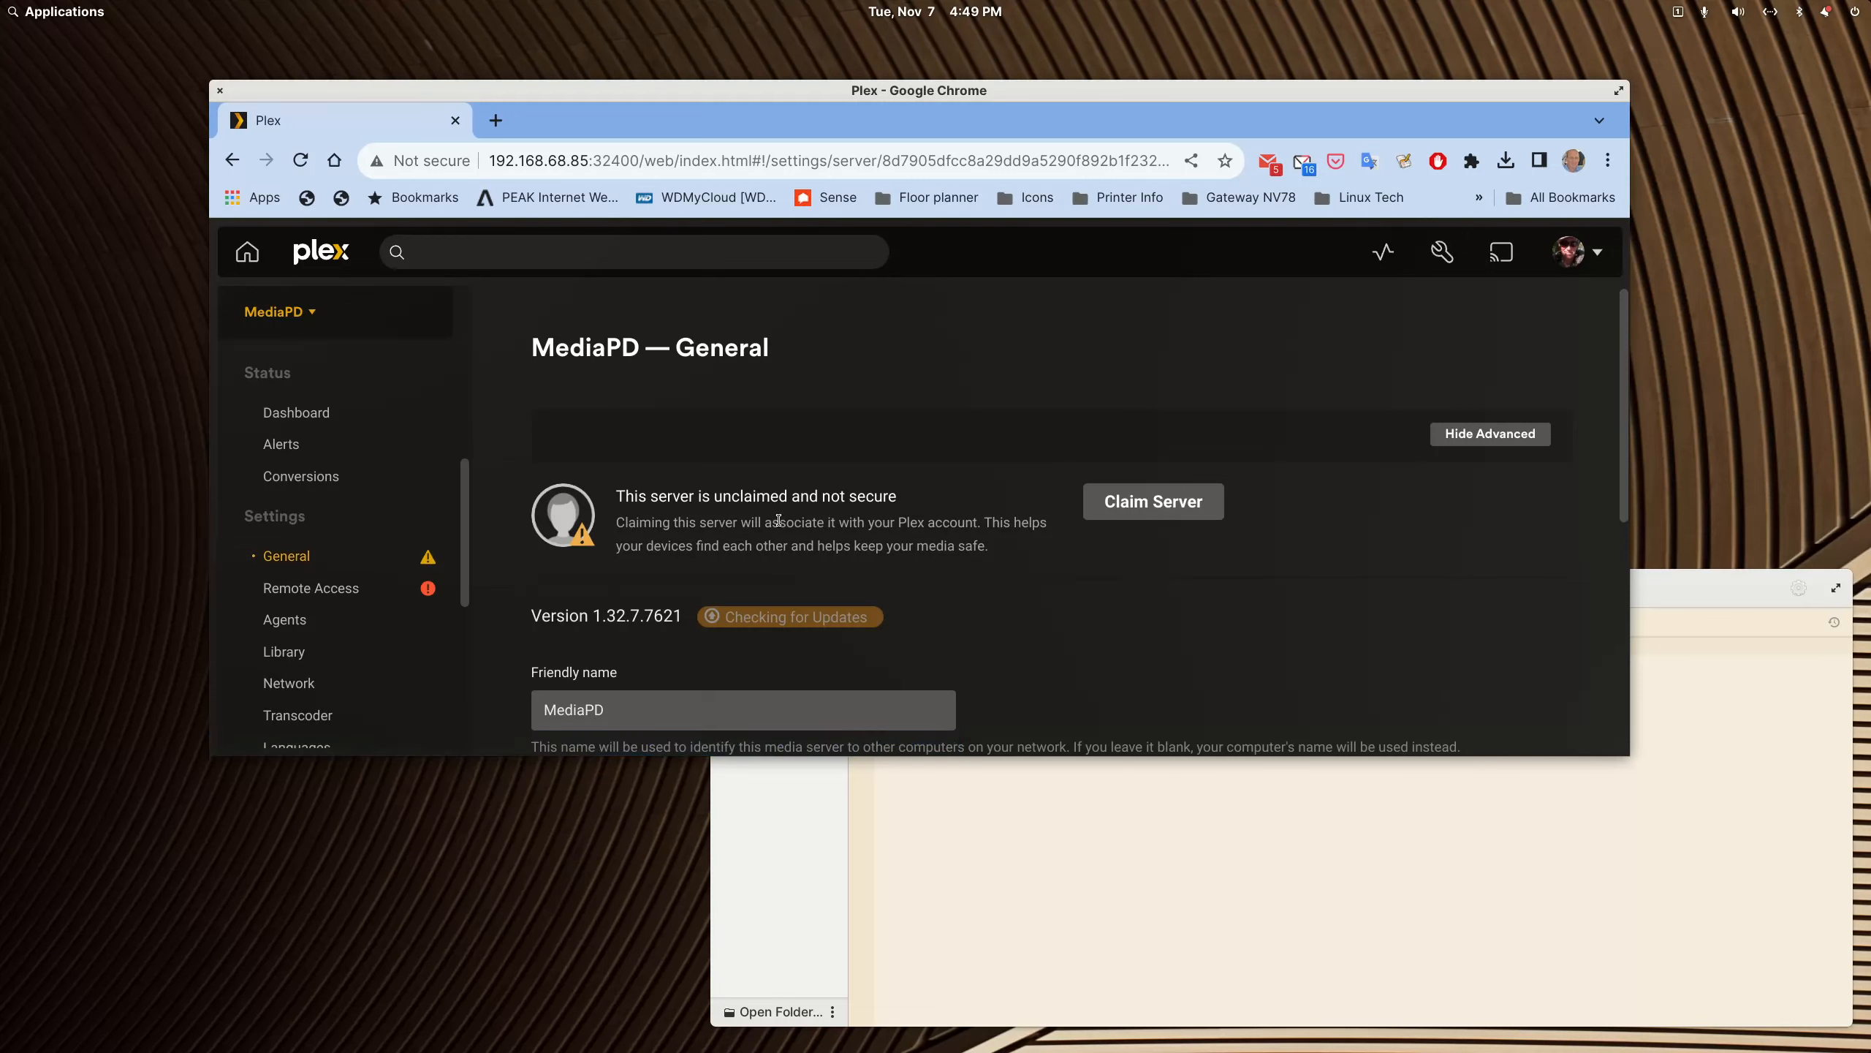
{"action": "left_click", "coordinate": [1209, 504]}
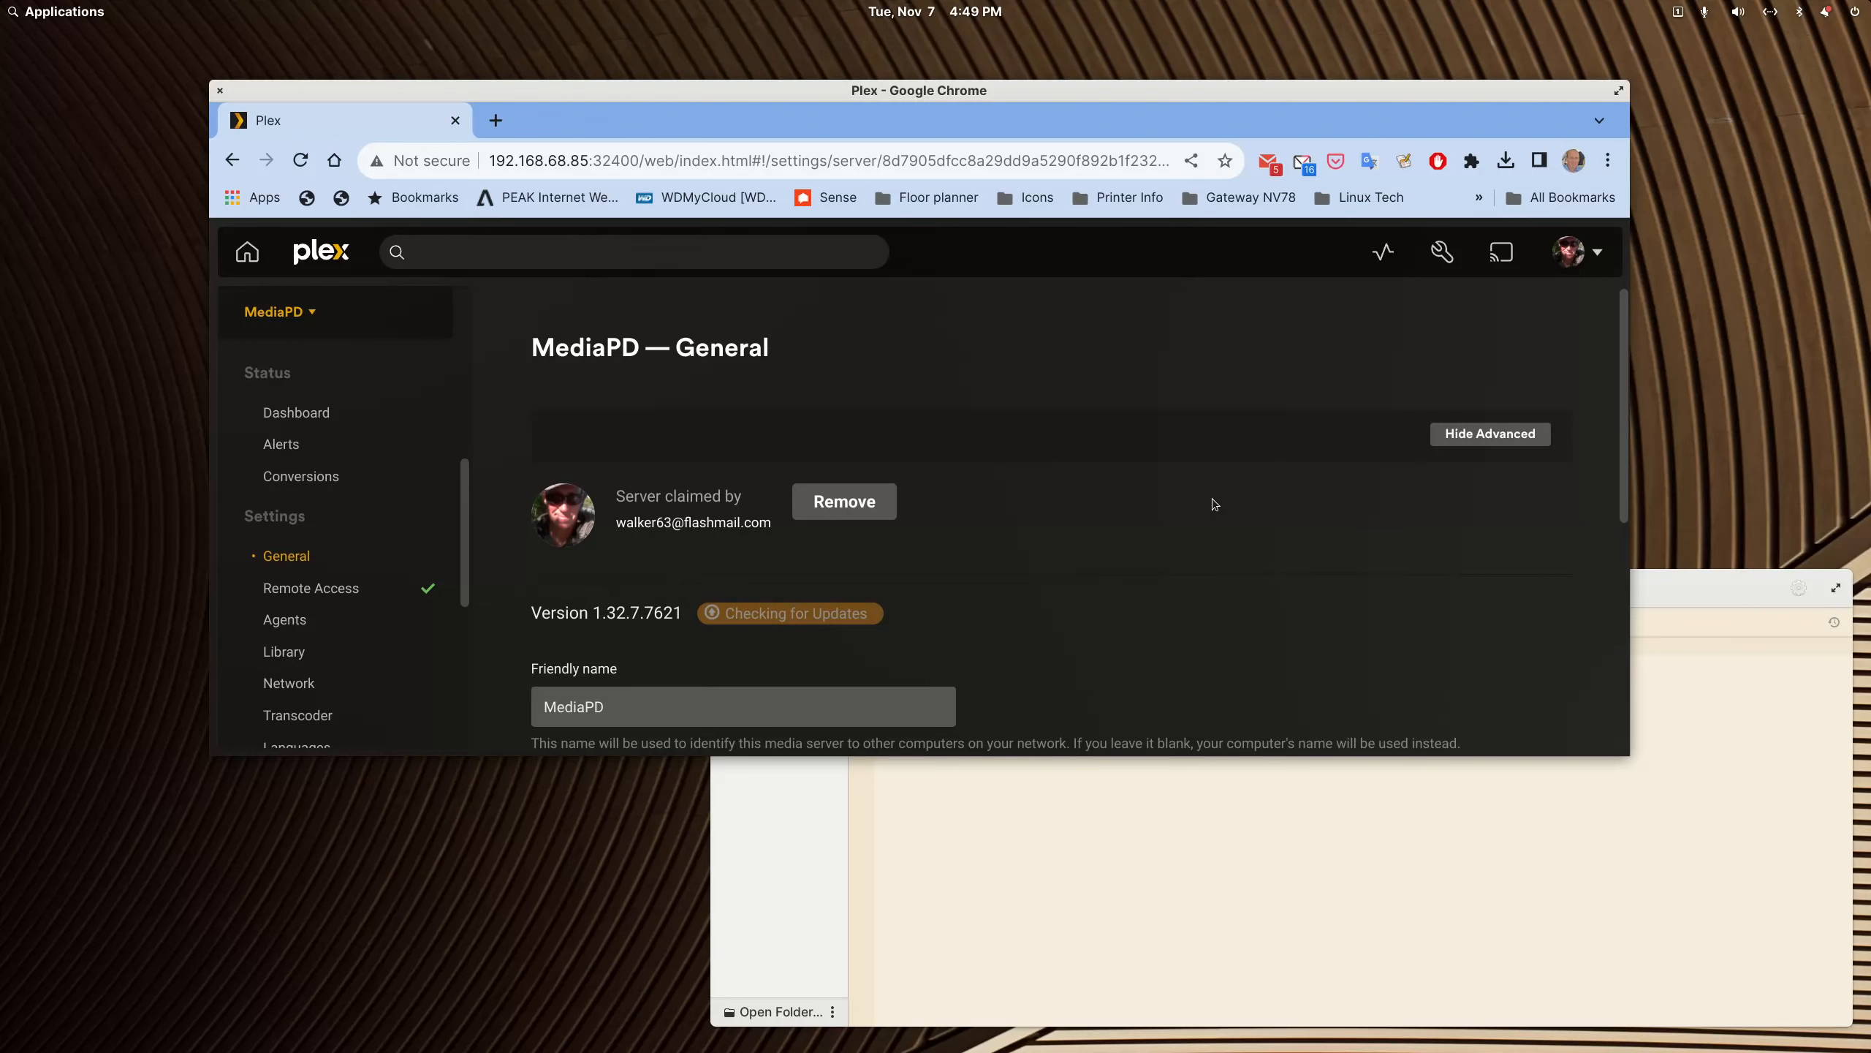
Step: Check the general settings of the Walker63 server for comparison and return to those of MediaPD
{"action": "scroll", "coordinate": [354, 539], "scroll_direction": "down", "scroll_amount": 3}
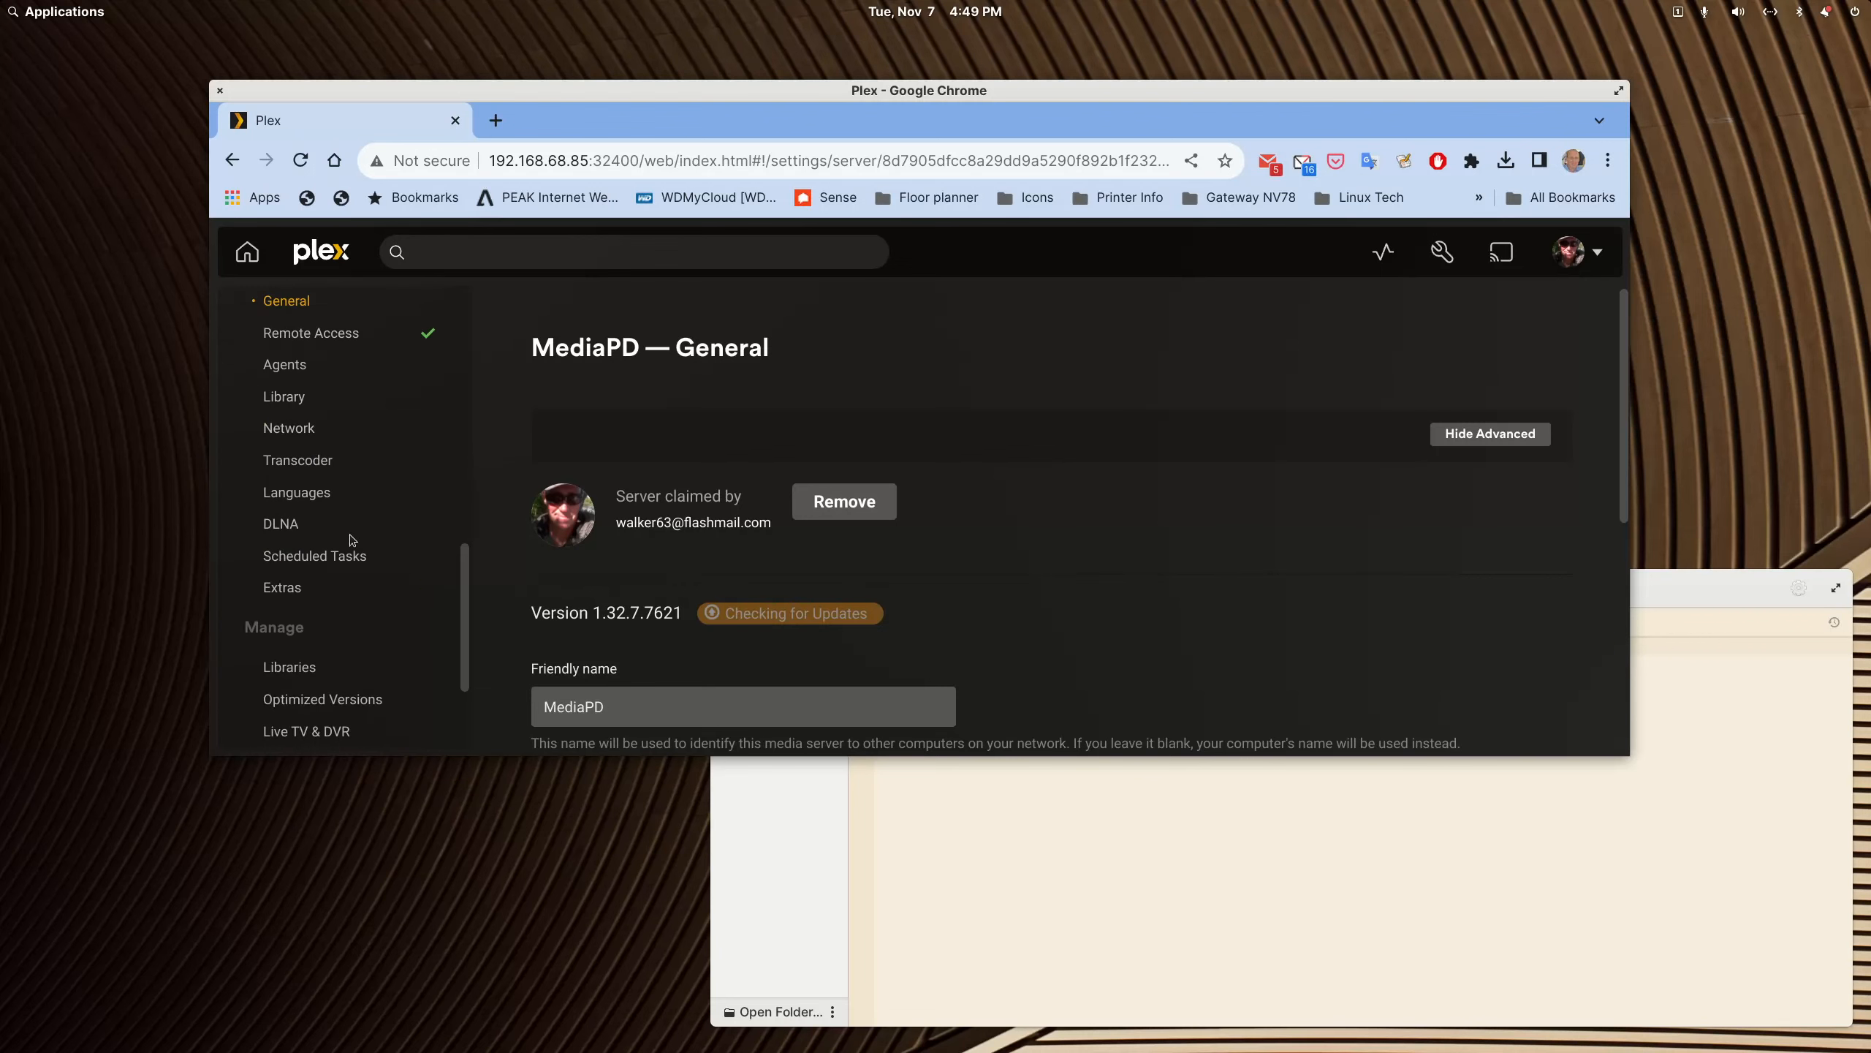
{"action": "scroll", "coordinate": [362, 601], "scroll_direction": "up", "scroll_amount": 5}
{"action": "scroll", "coordinate": [362, 601], "scroll_direction": "down", "scroll_amount": 2}
{"action": "scroll", "coordinate": [362, 601], "scroll_direction": "up", "scroll_amount": 3}
{"action": "left_click", "coordinate": [309, 535]}
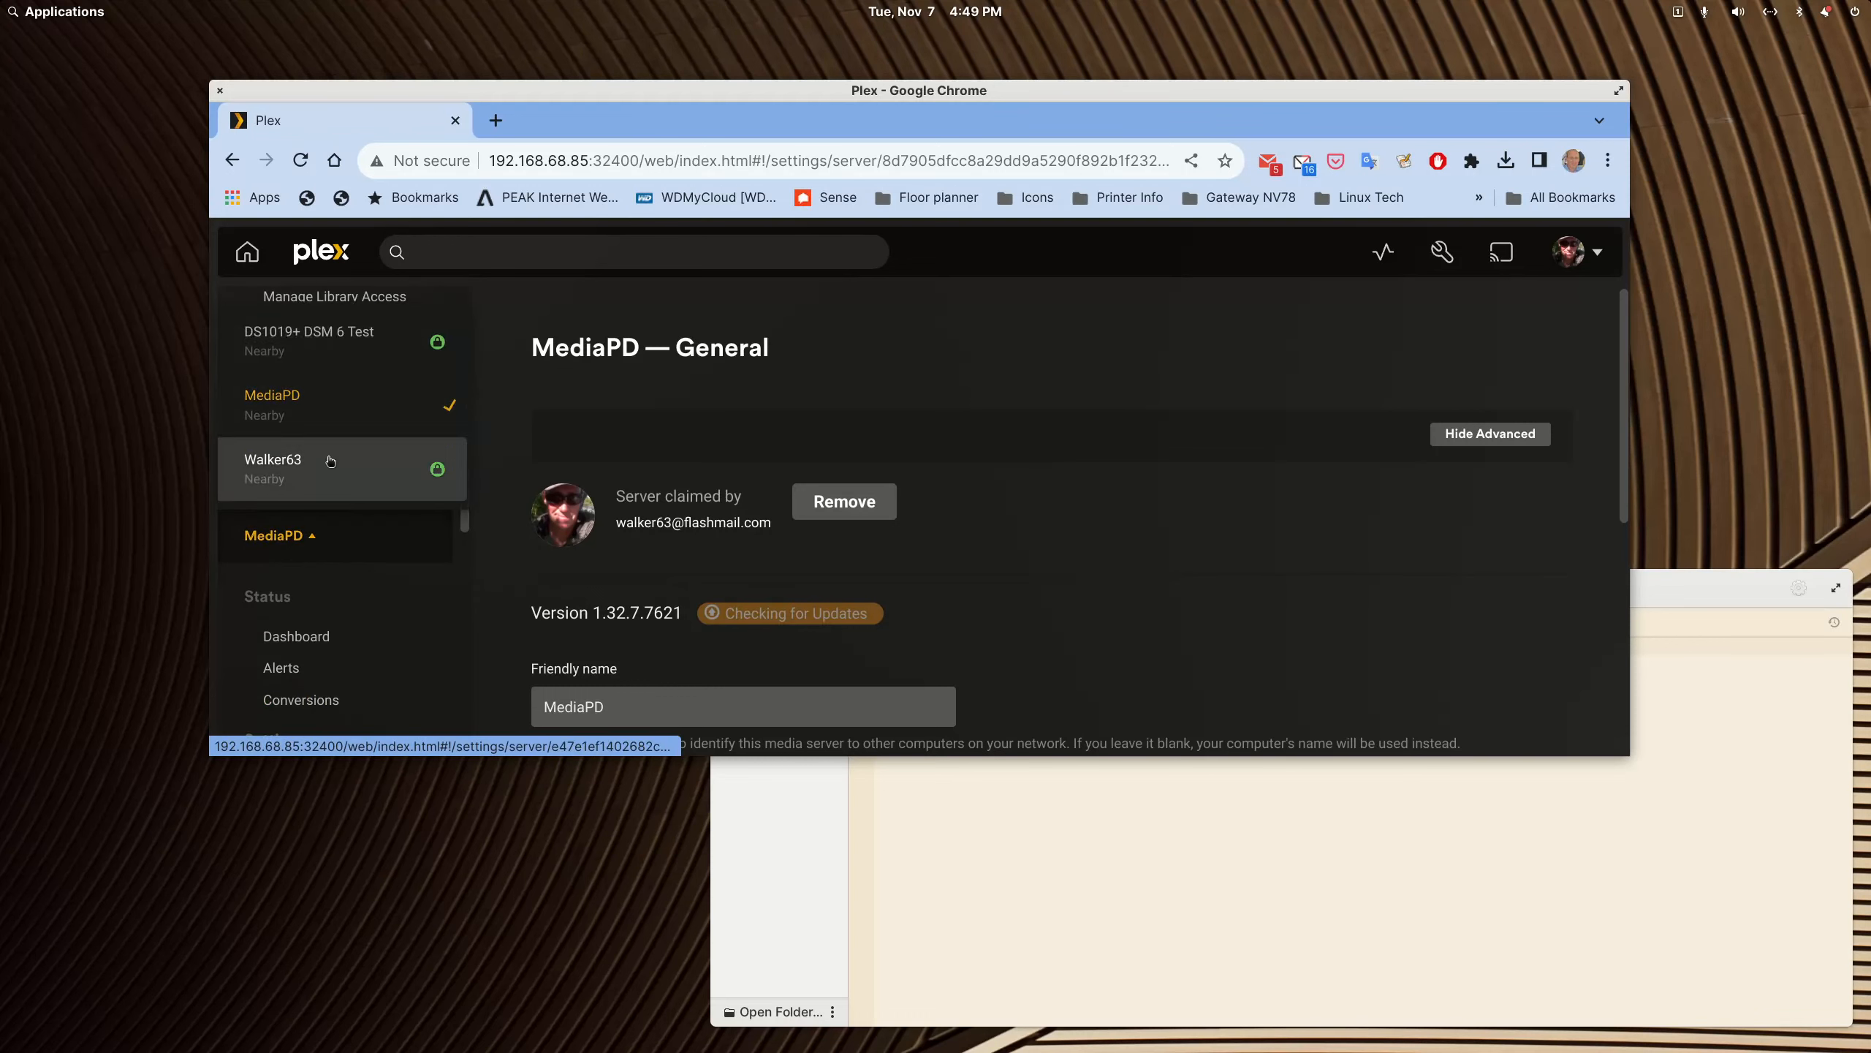
{"action": "left_click", "coordinate": [334, 464]}
{"action": "left_click", "coordinate": [324, 536]}
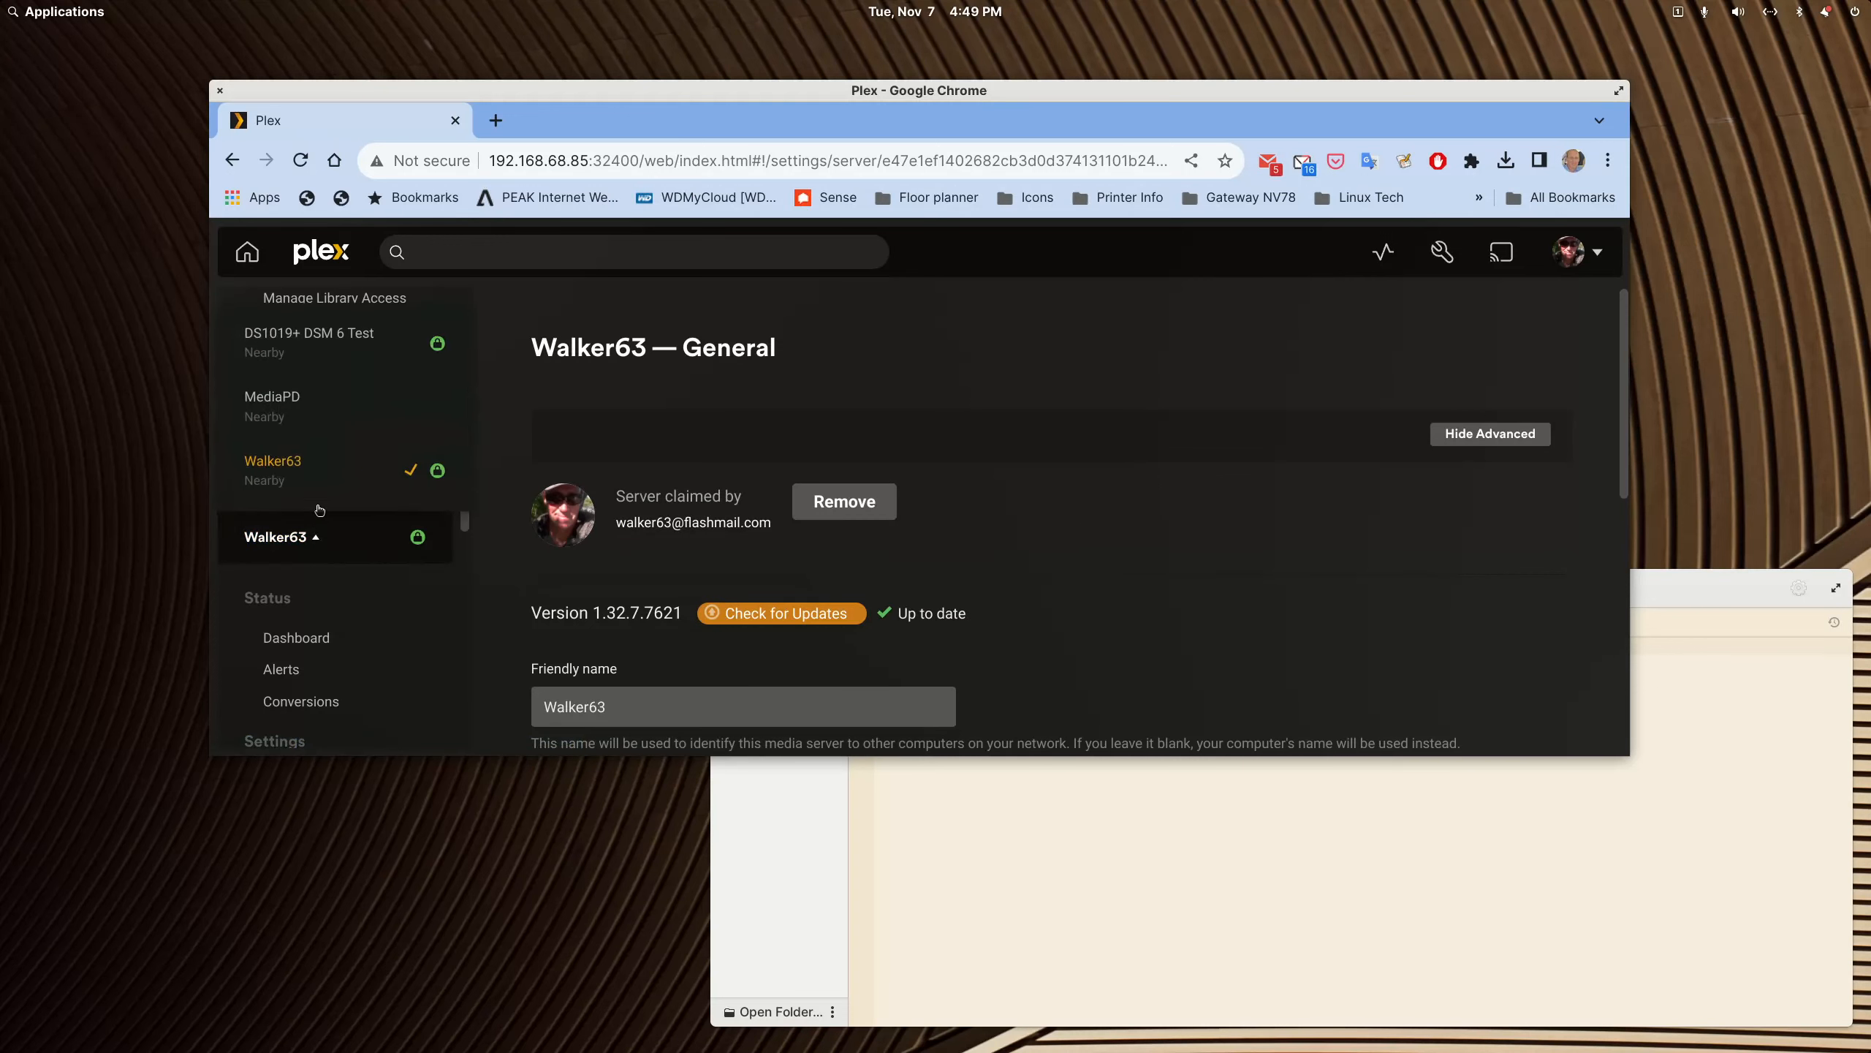
{"action": "left_click", "coordinate": [292, 402]}
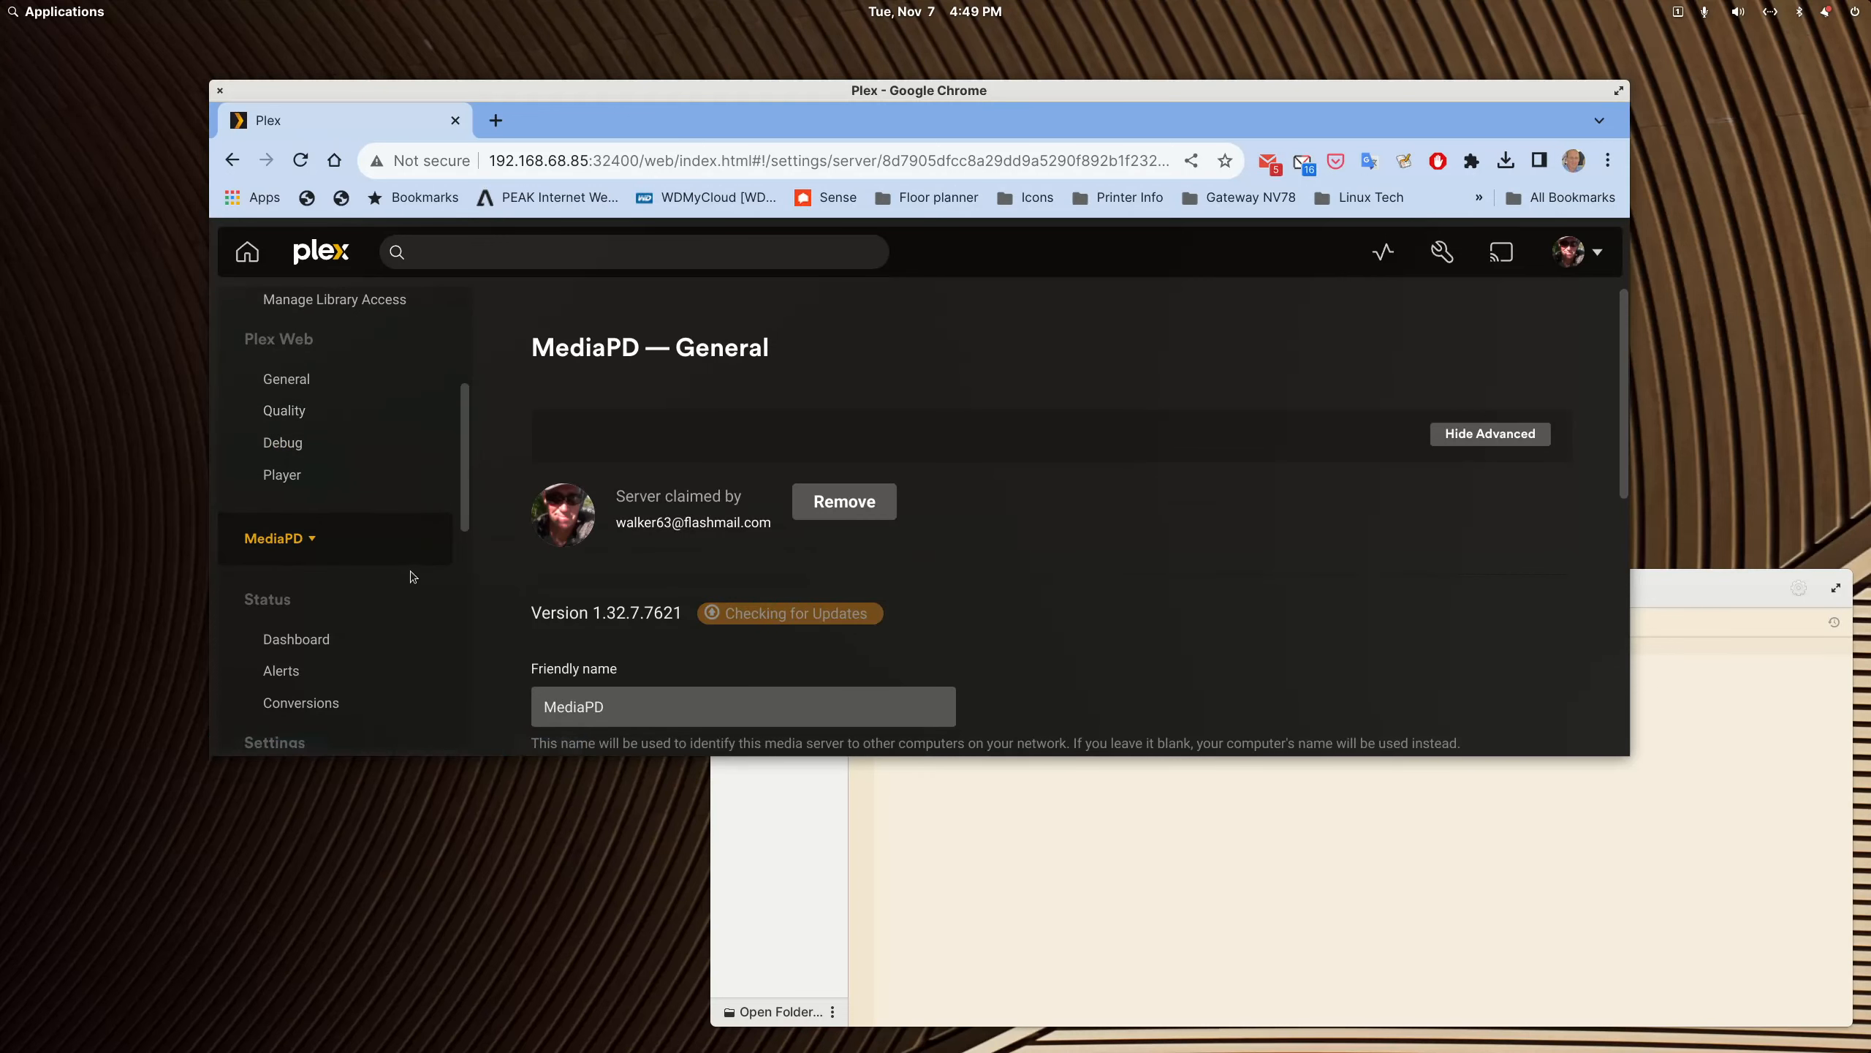
Step: Open the Remote Access settings of the MediaPD server
{"action": "left_click_drag", "start_coordinate": [670, 88], "coordinate": [1649, 139]}
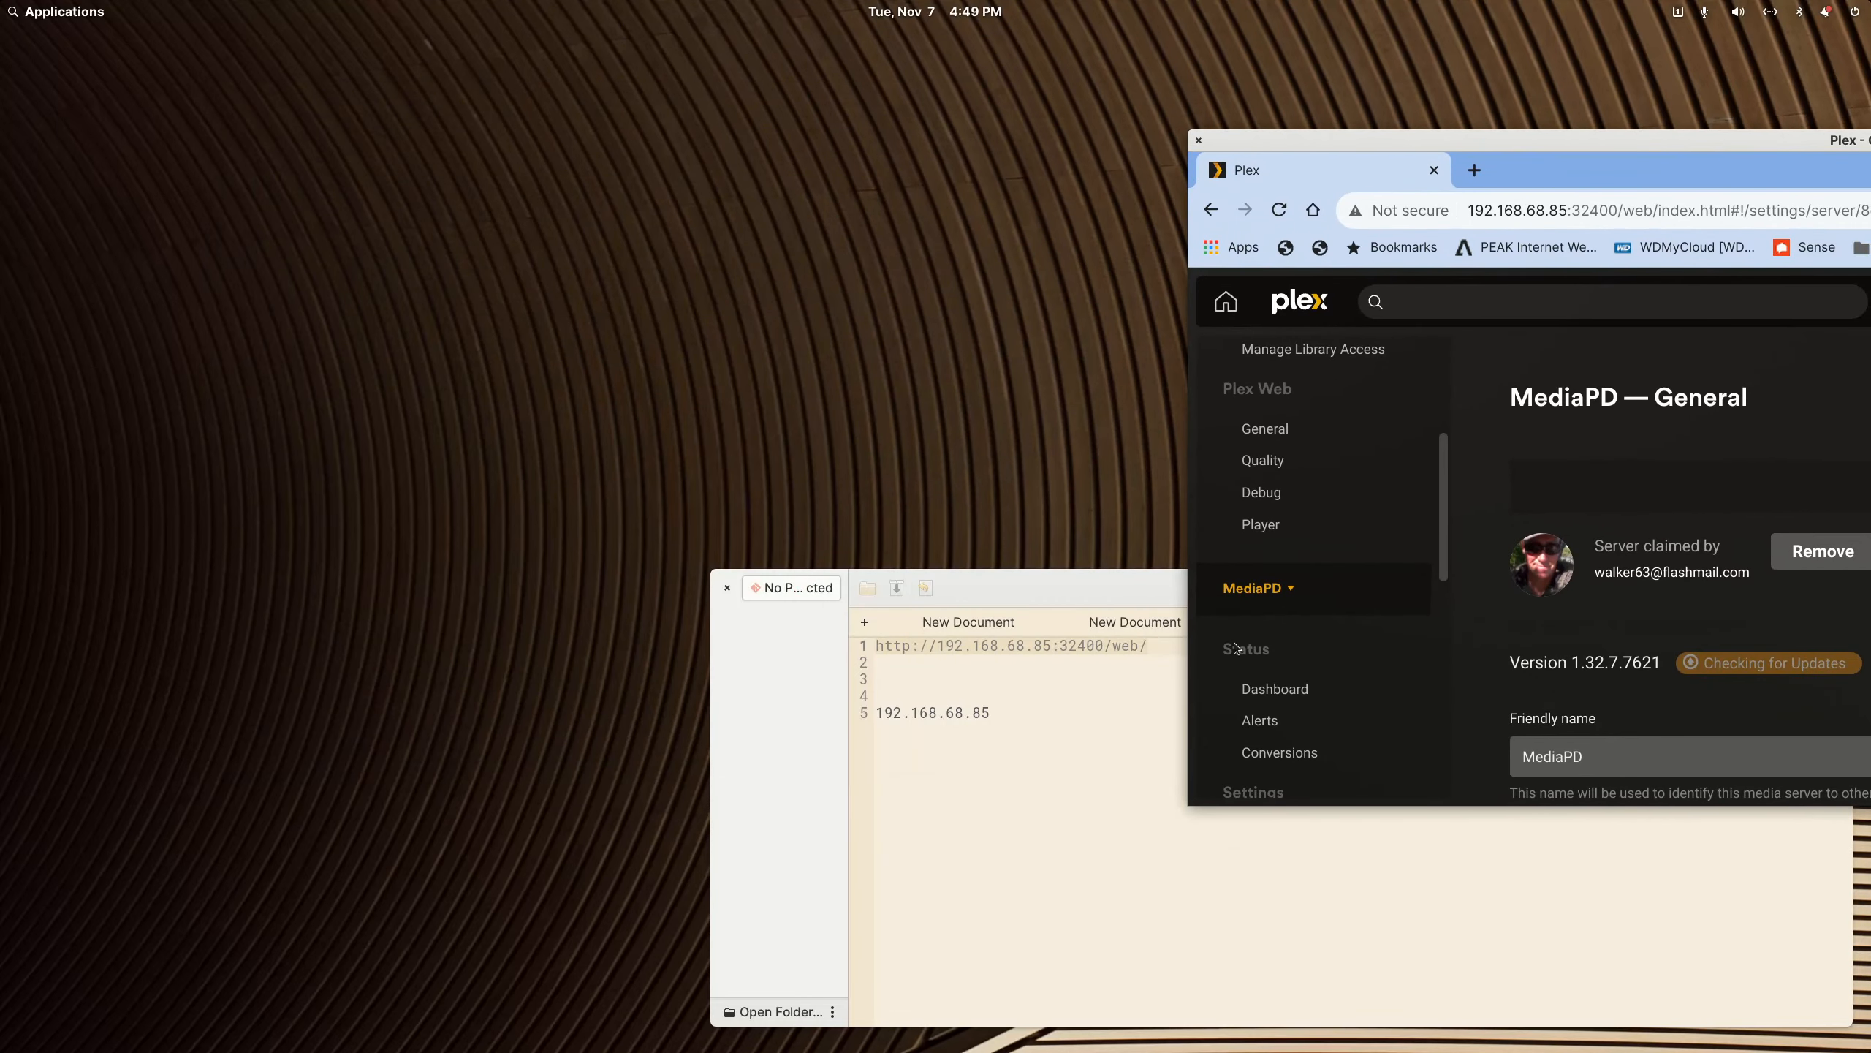
{"action": "scroll", "coordinate": [1360, 695], "scroll_direction": "down", "scroll_amount": 8}
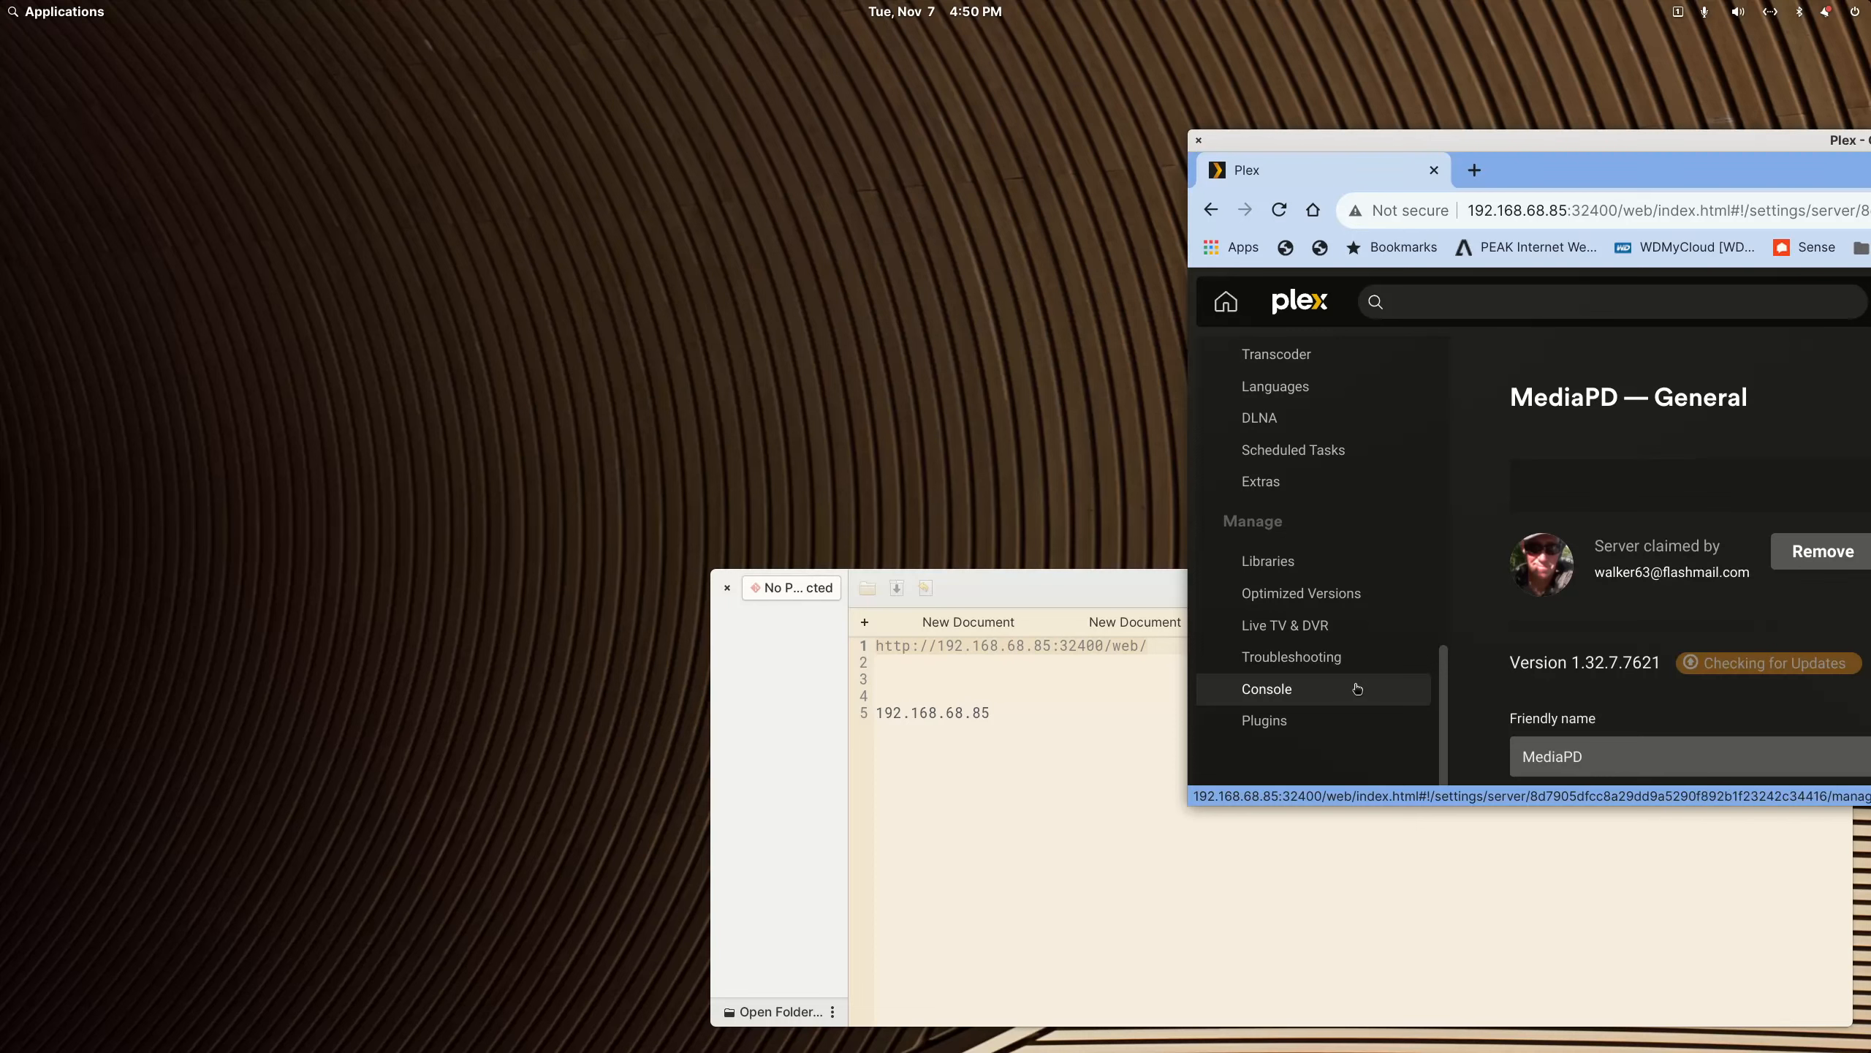
{"action": "scroll", "coordinate": [1356, 688], "scroll_direction": "up", "scroll_amount": 2}
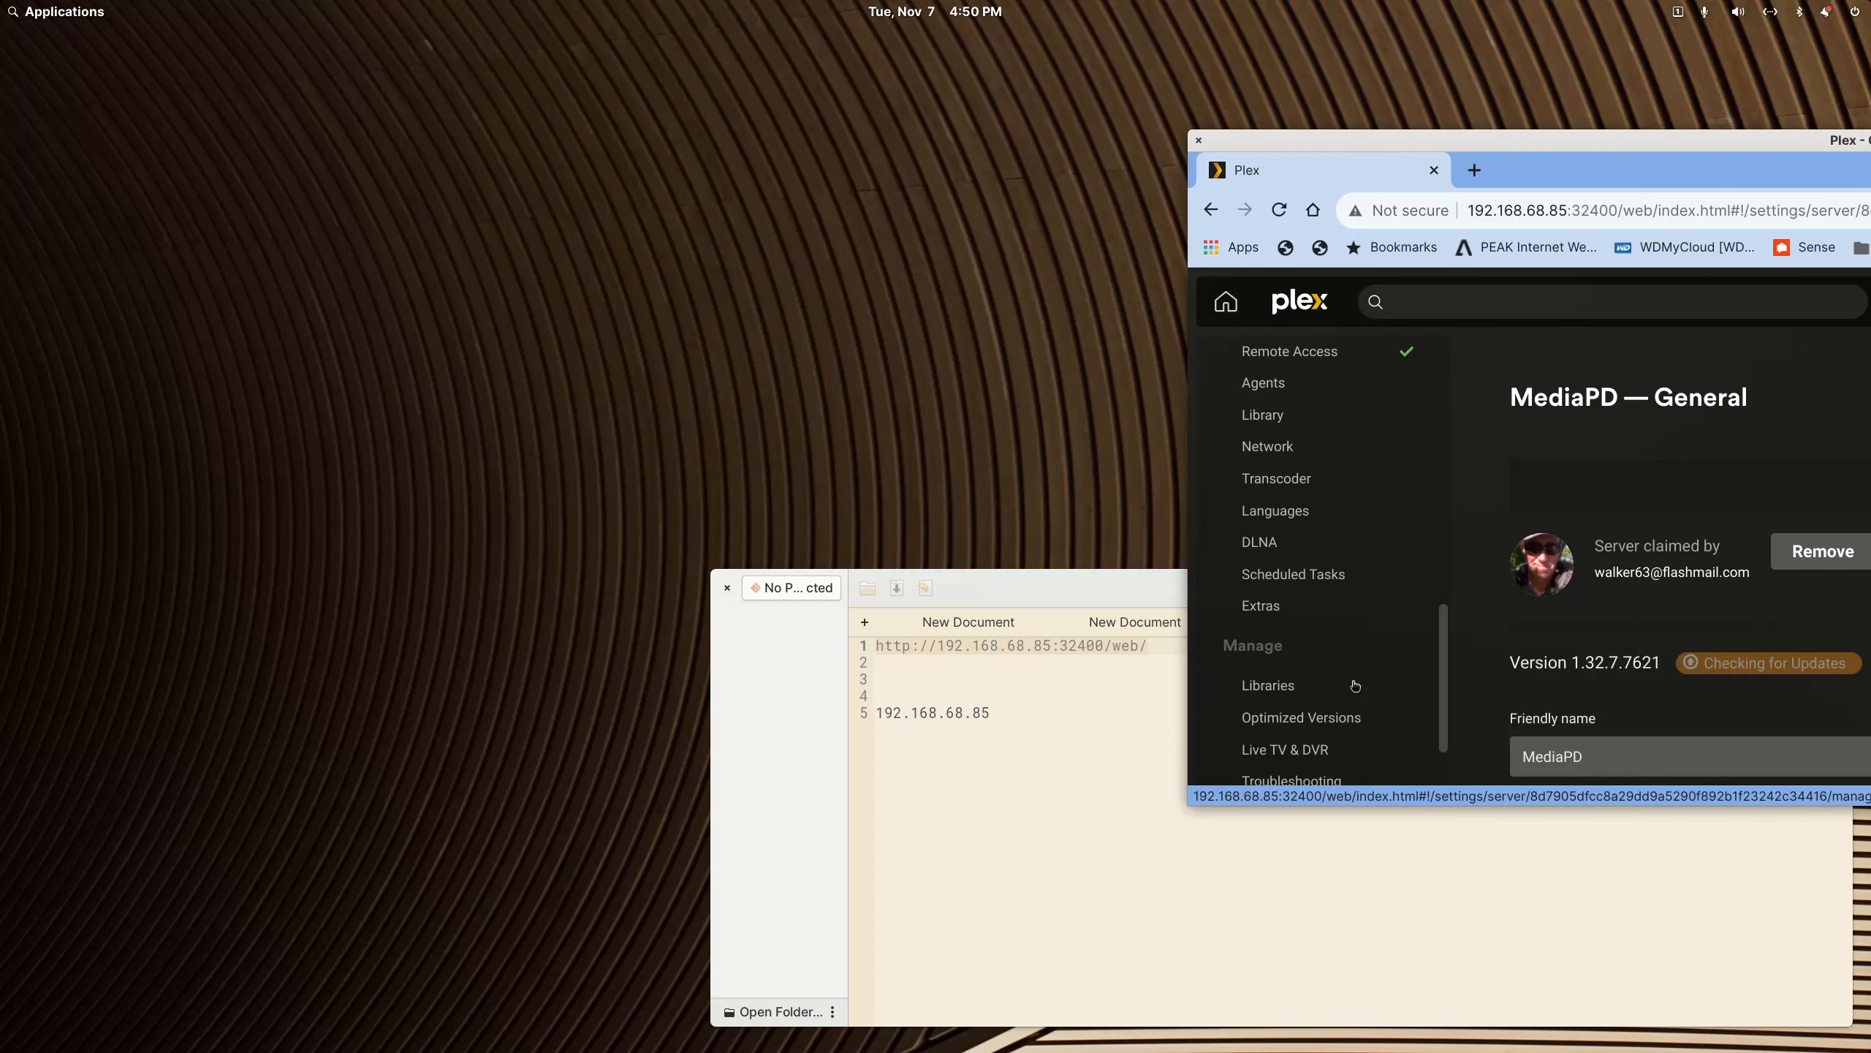
{"action": "scroll", "coordinate": [1319, 474], "scroll_direction": "up", "scroll_amount": 2}
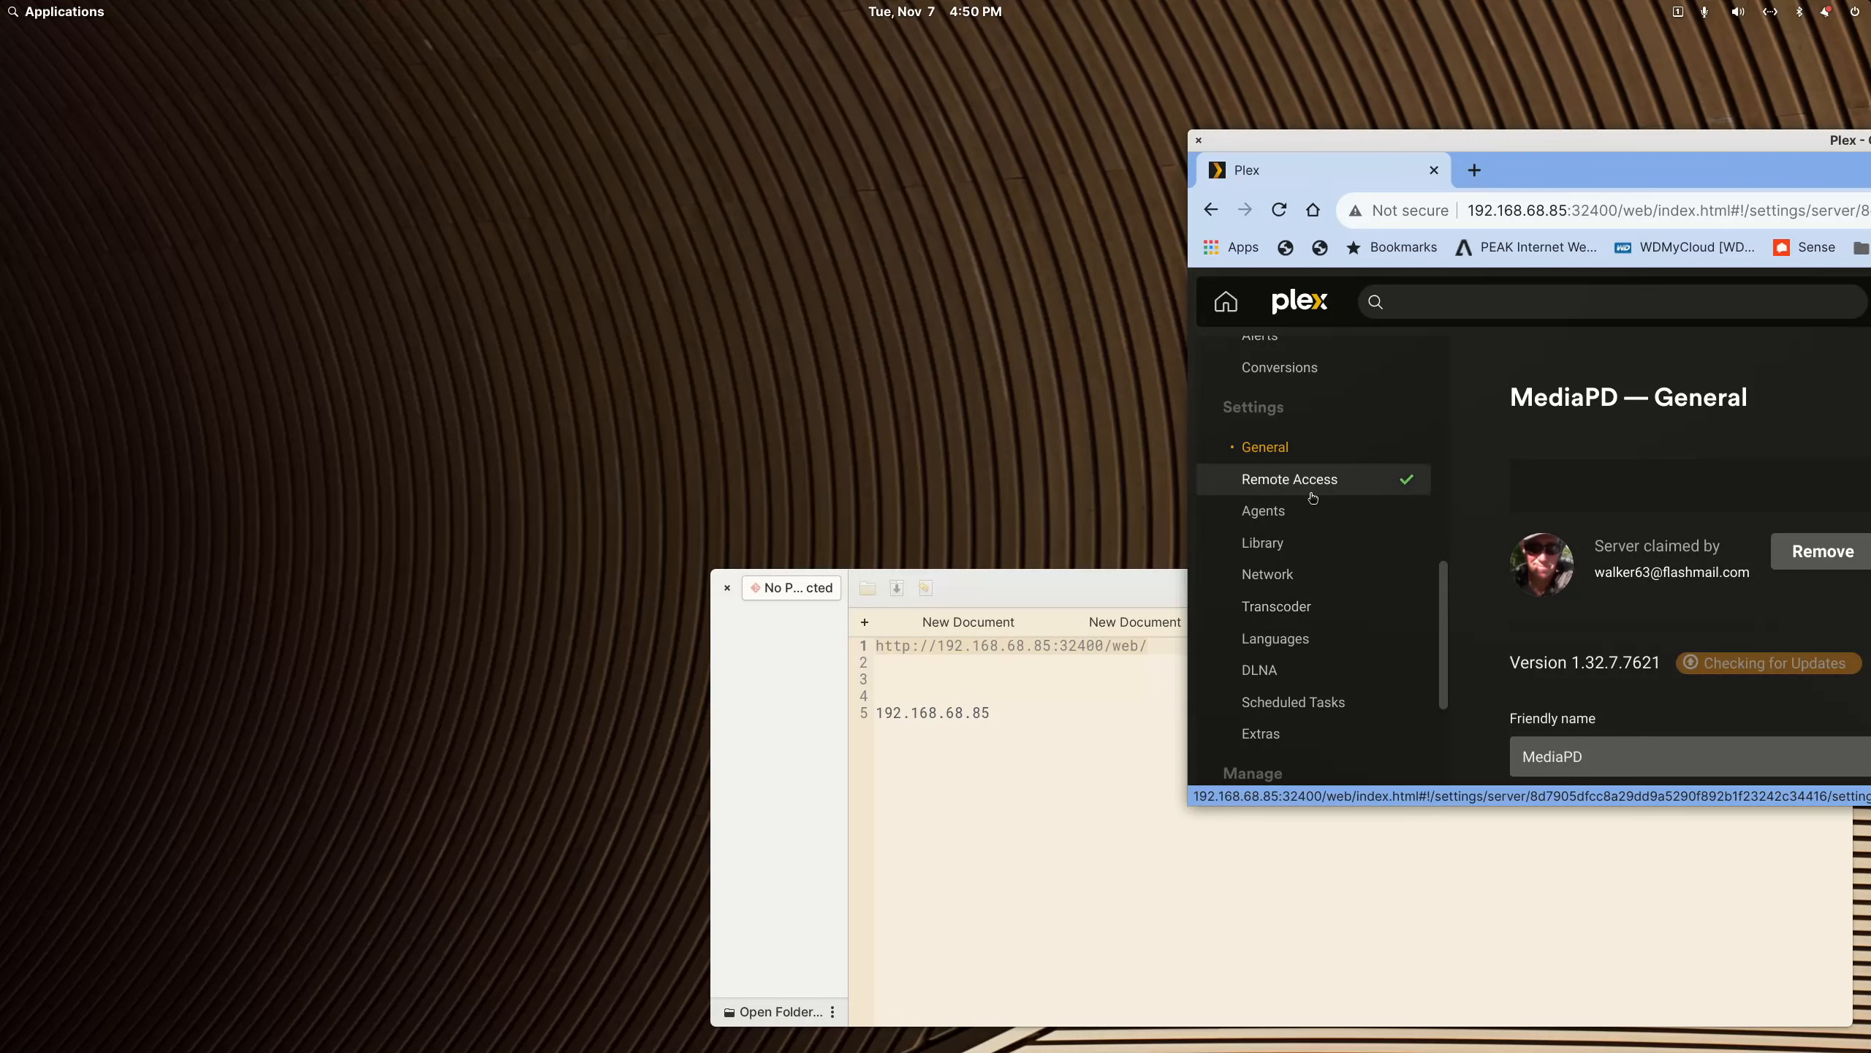
{"action": "left_click", "coordinate": [1323, 485]}
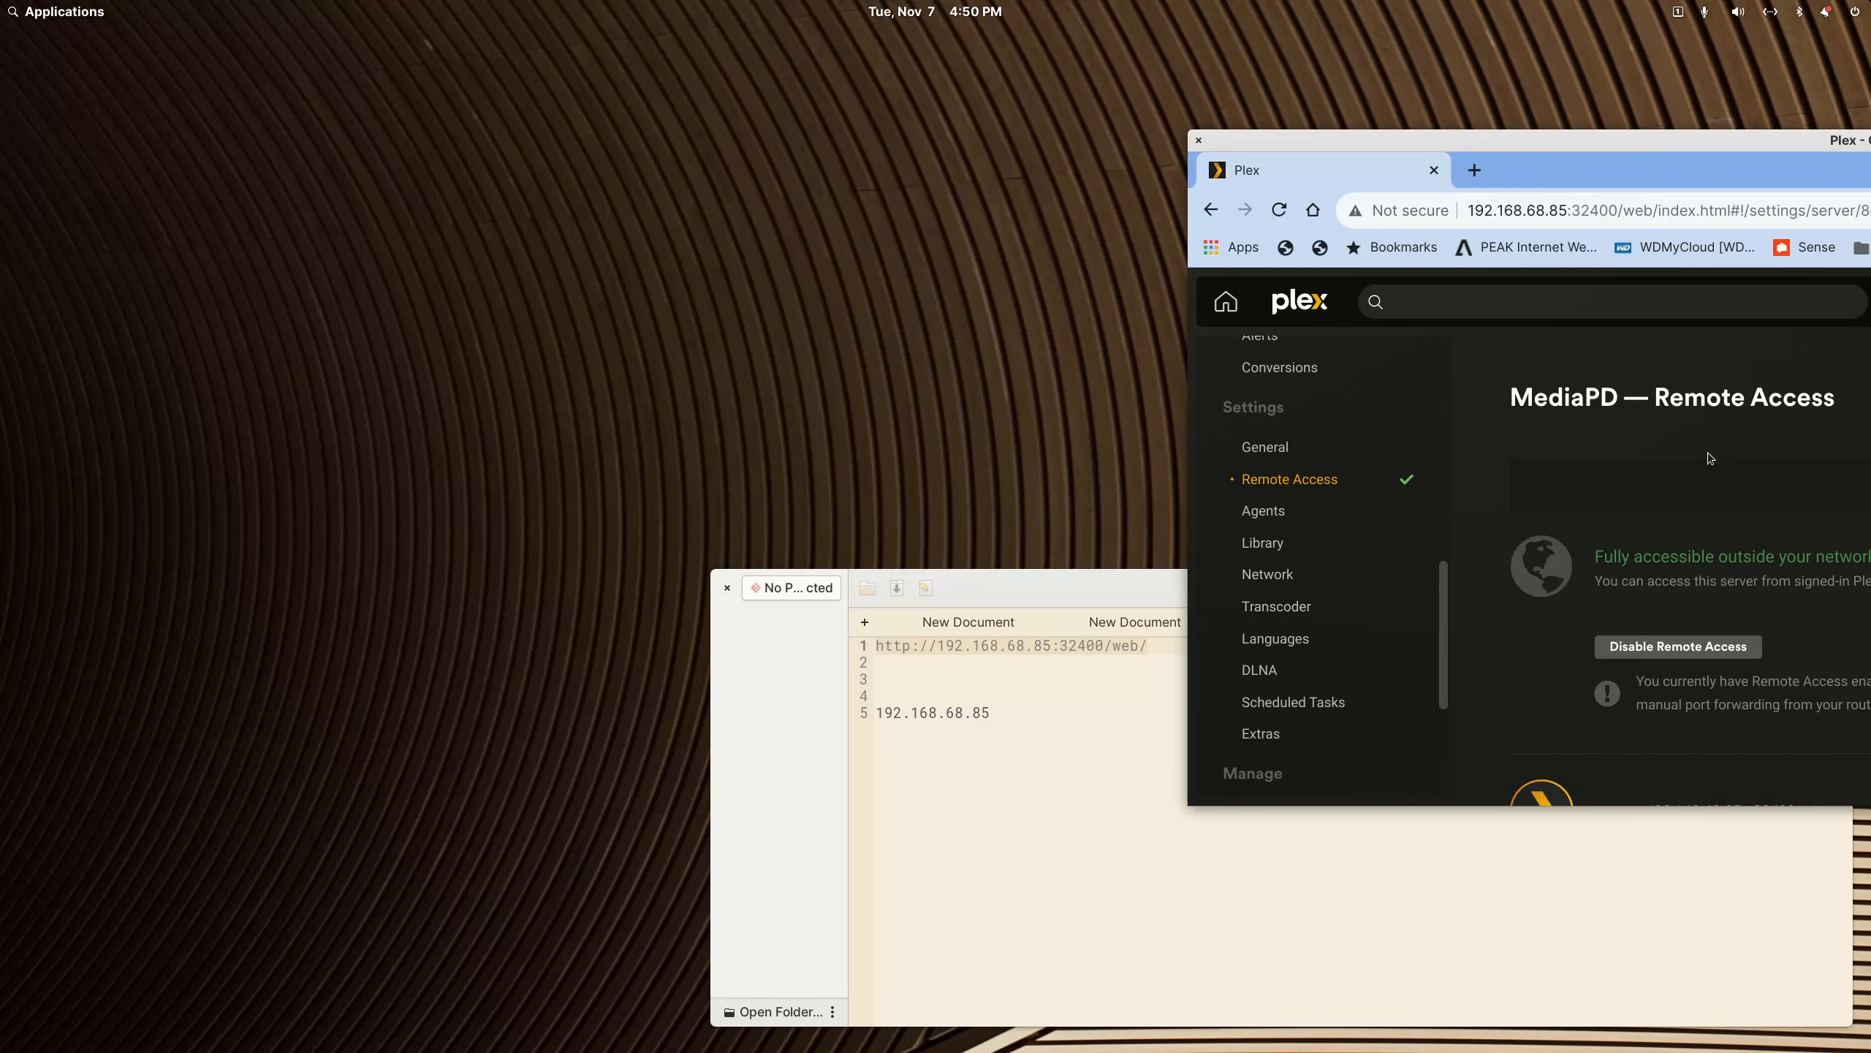
{"action": "left_click_drag", "start_coordinate": [1781, 139], "coordinate": [1750, 82]}
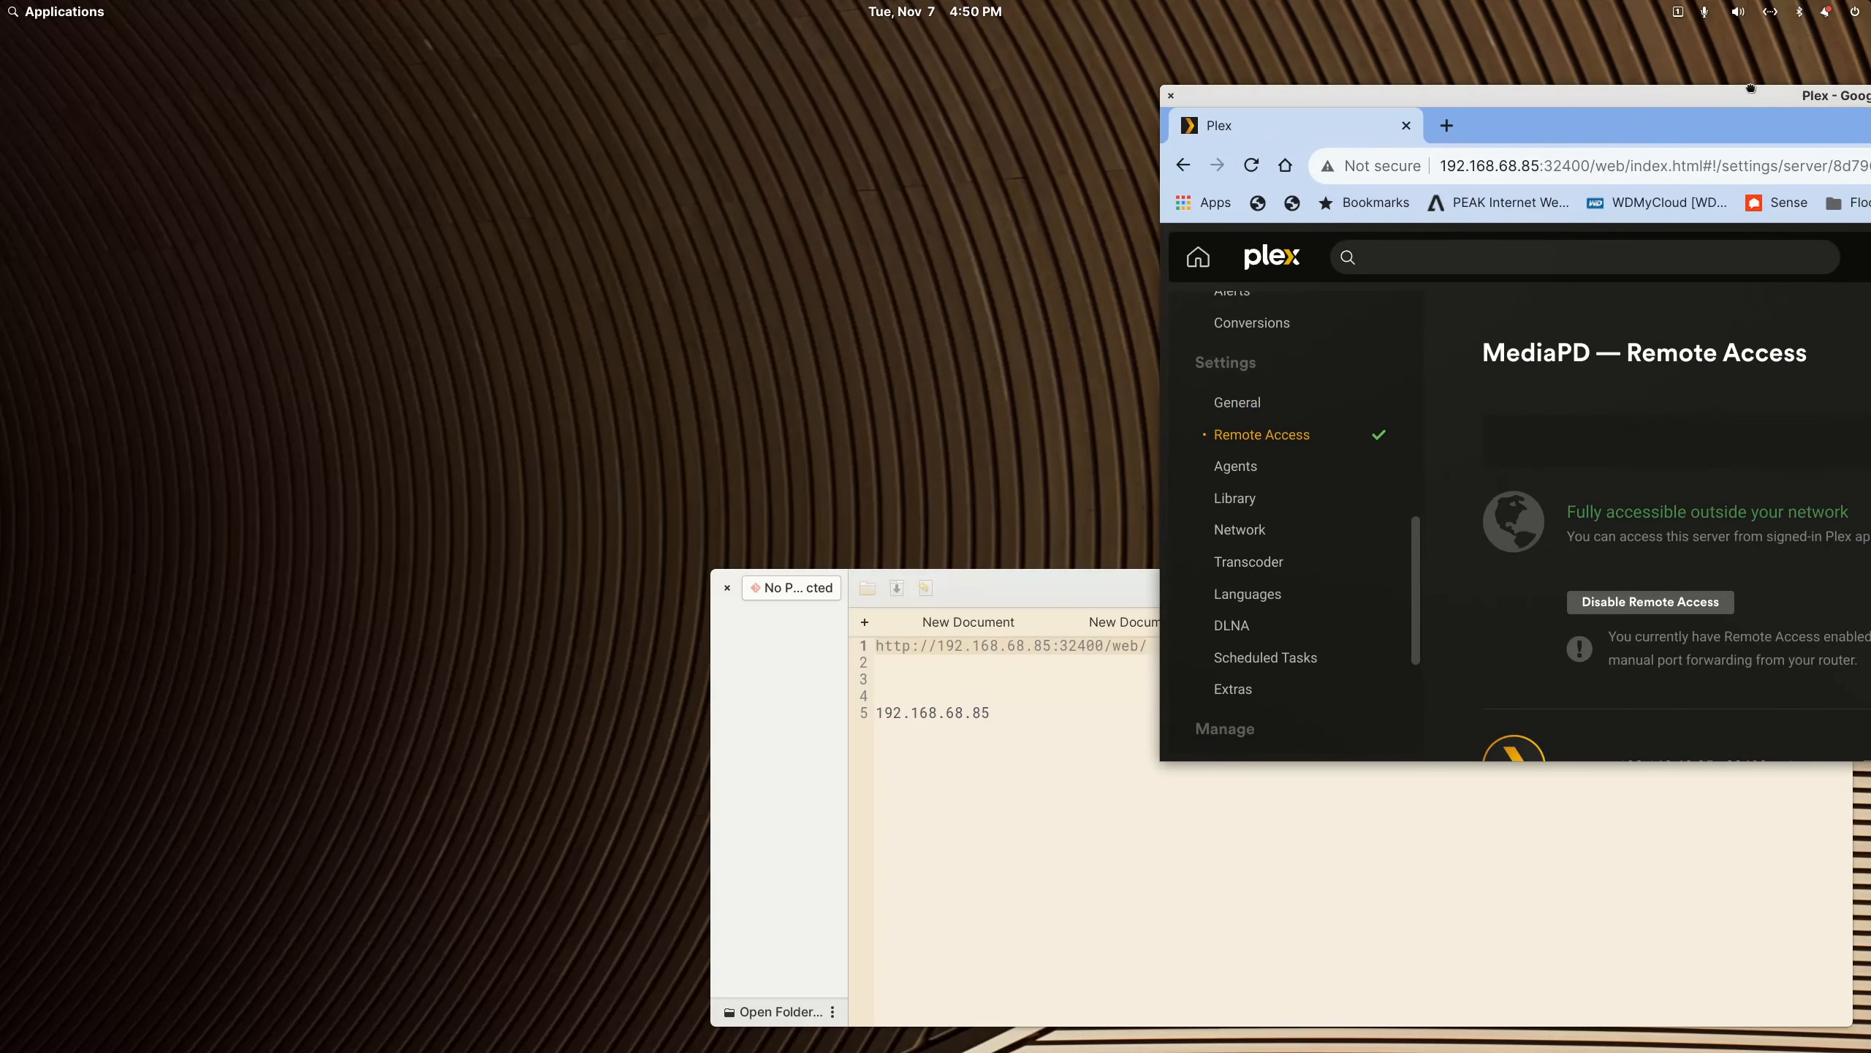
Step: Review MediaPD's remote access status and manually specified public port, and move the browser window out of the way
{"action": "scroll", "coordinate": [1646, 450], "scroll_direction": "down", "scroll_amount": 2}
{"action": "scroll", "coordinate": [1648, 486], "scroll_direction": "down", "scroll_amount": 2}
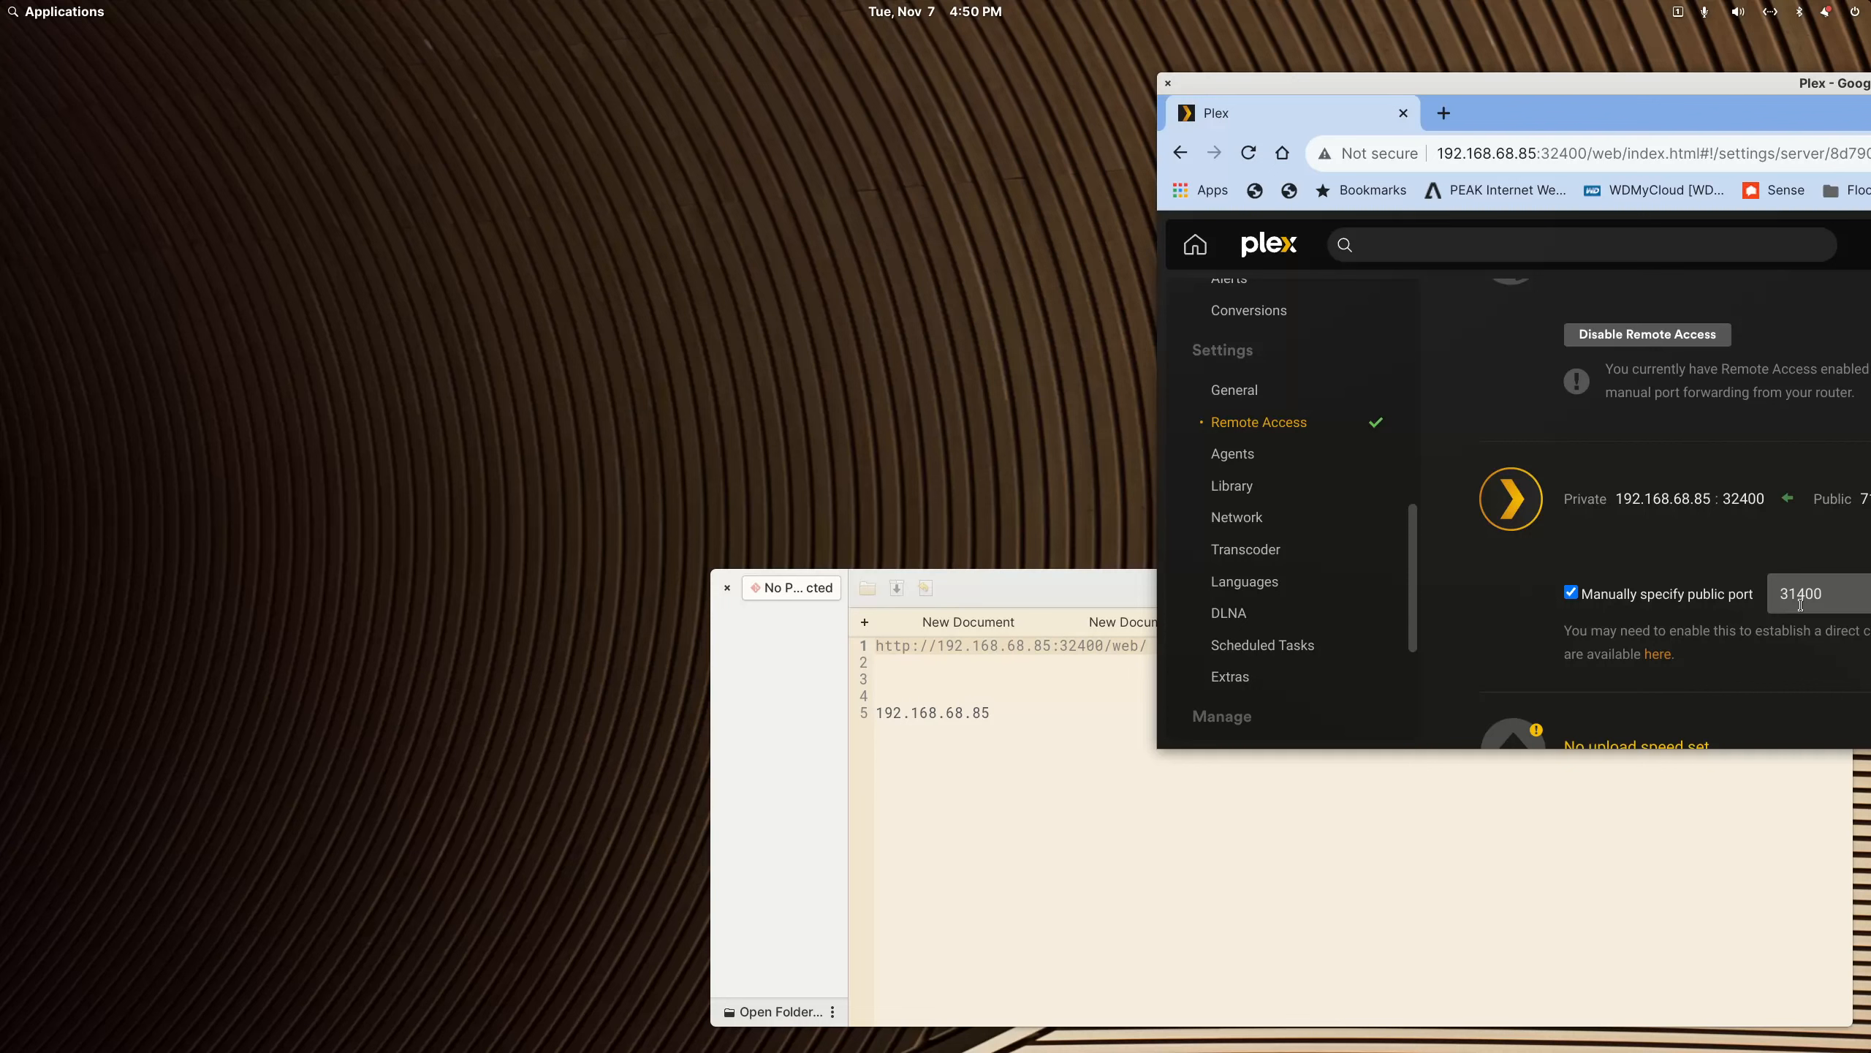
{"action": "scroll", "coordinate": [1362, 557], "scroll_direction": "up", "scroll_amount": 3}
{"action": "scroll", "coordinate": [1361, 560], "scroll_direction": "down", "scroll_amount": 3}
{"action": "scroll", "coordinate": [1675, 513], "scroll_direction": "up", "scroll_amount": 3}
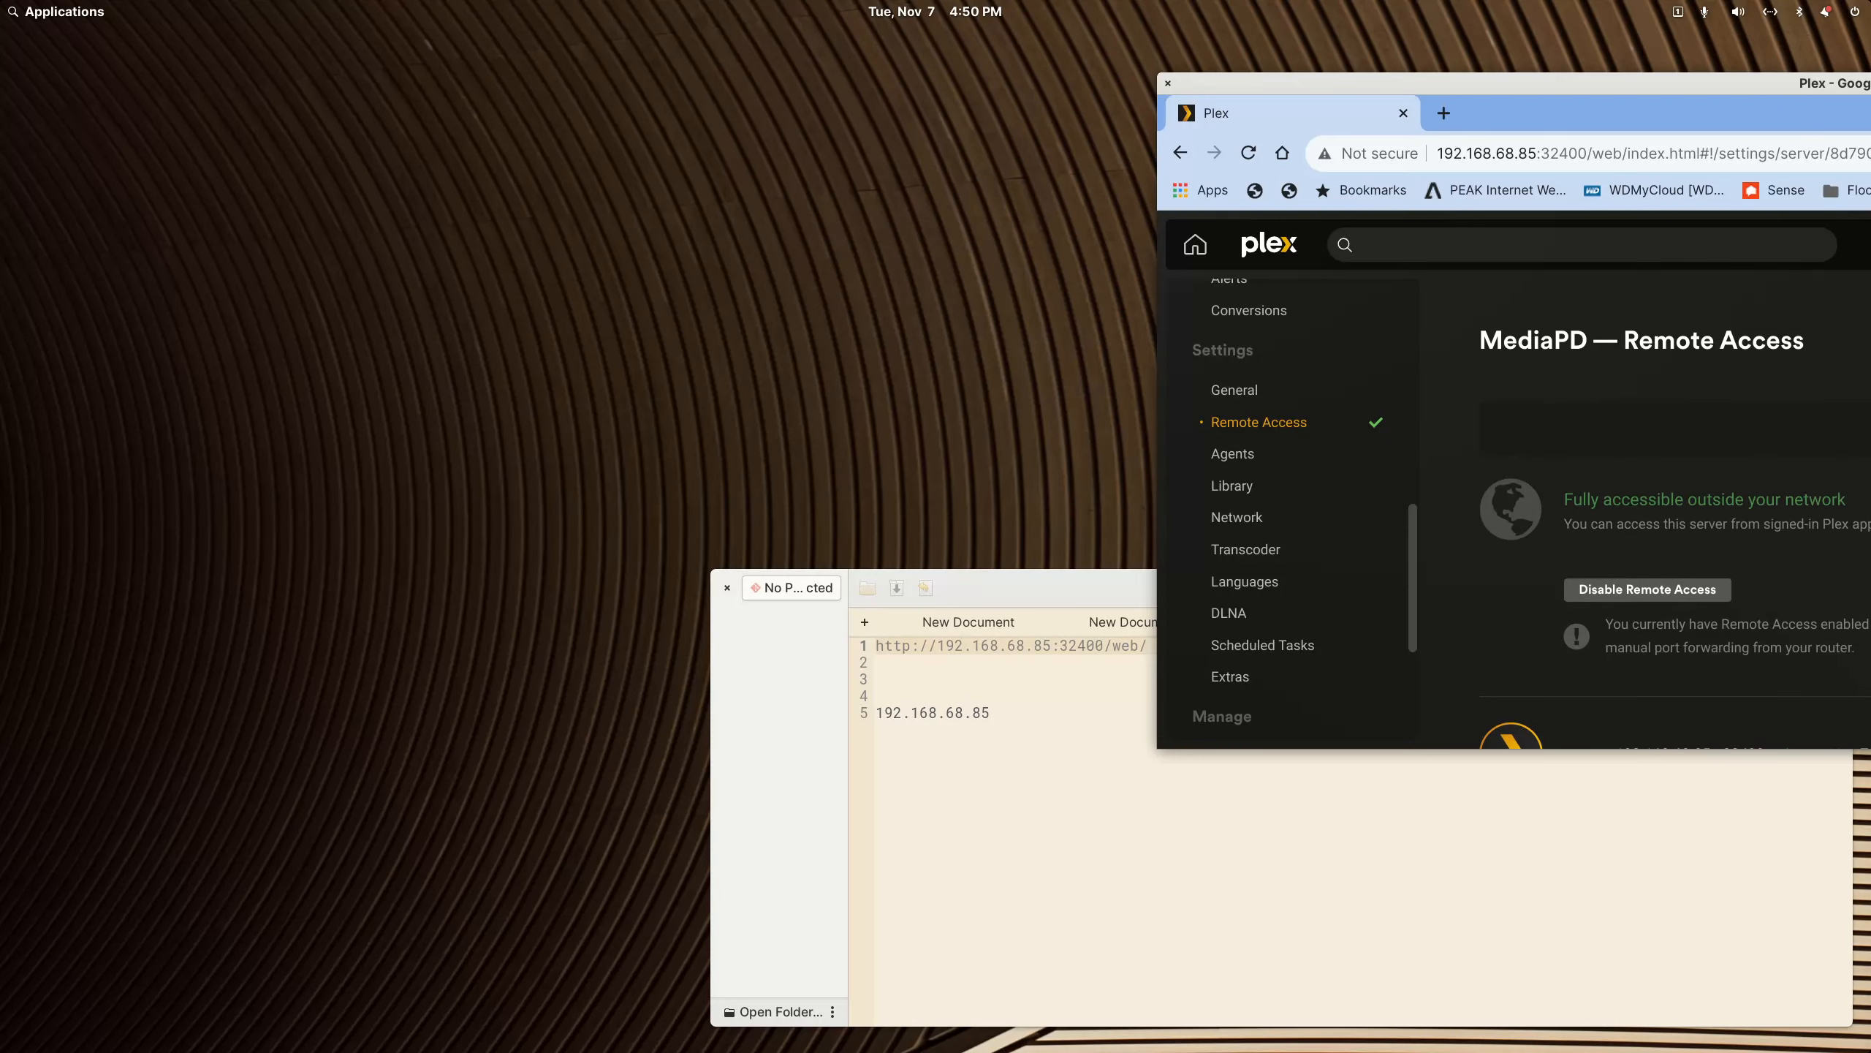
{"action": "scroll", "coordinate": [1675, 513], "scroll_direction": "down", "scroll_amount": 3}
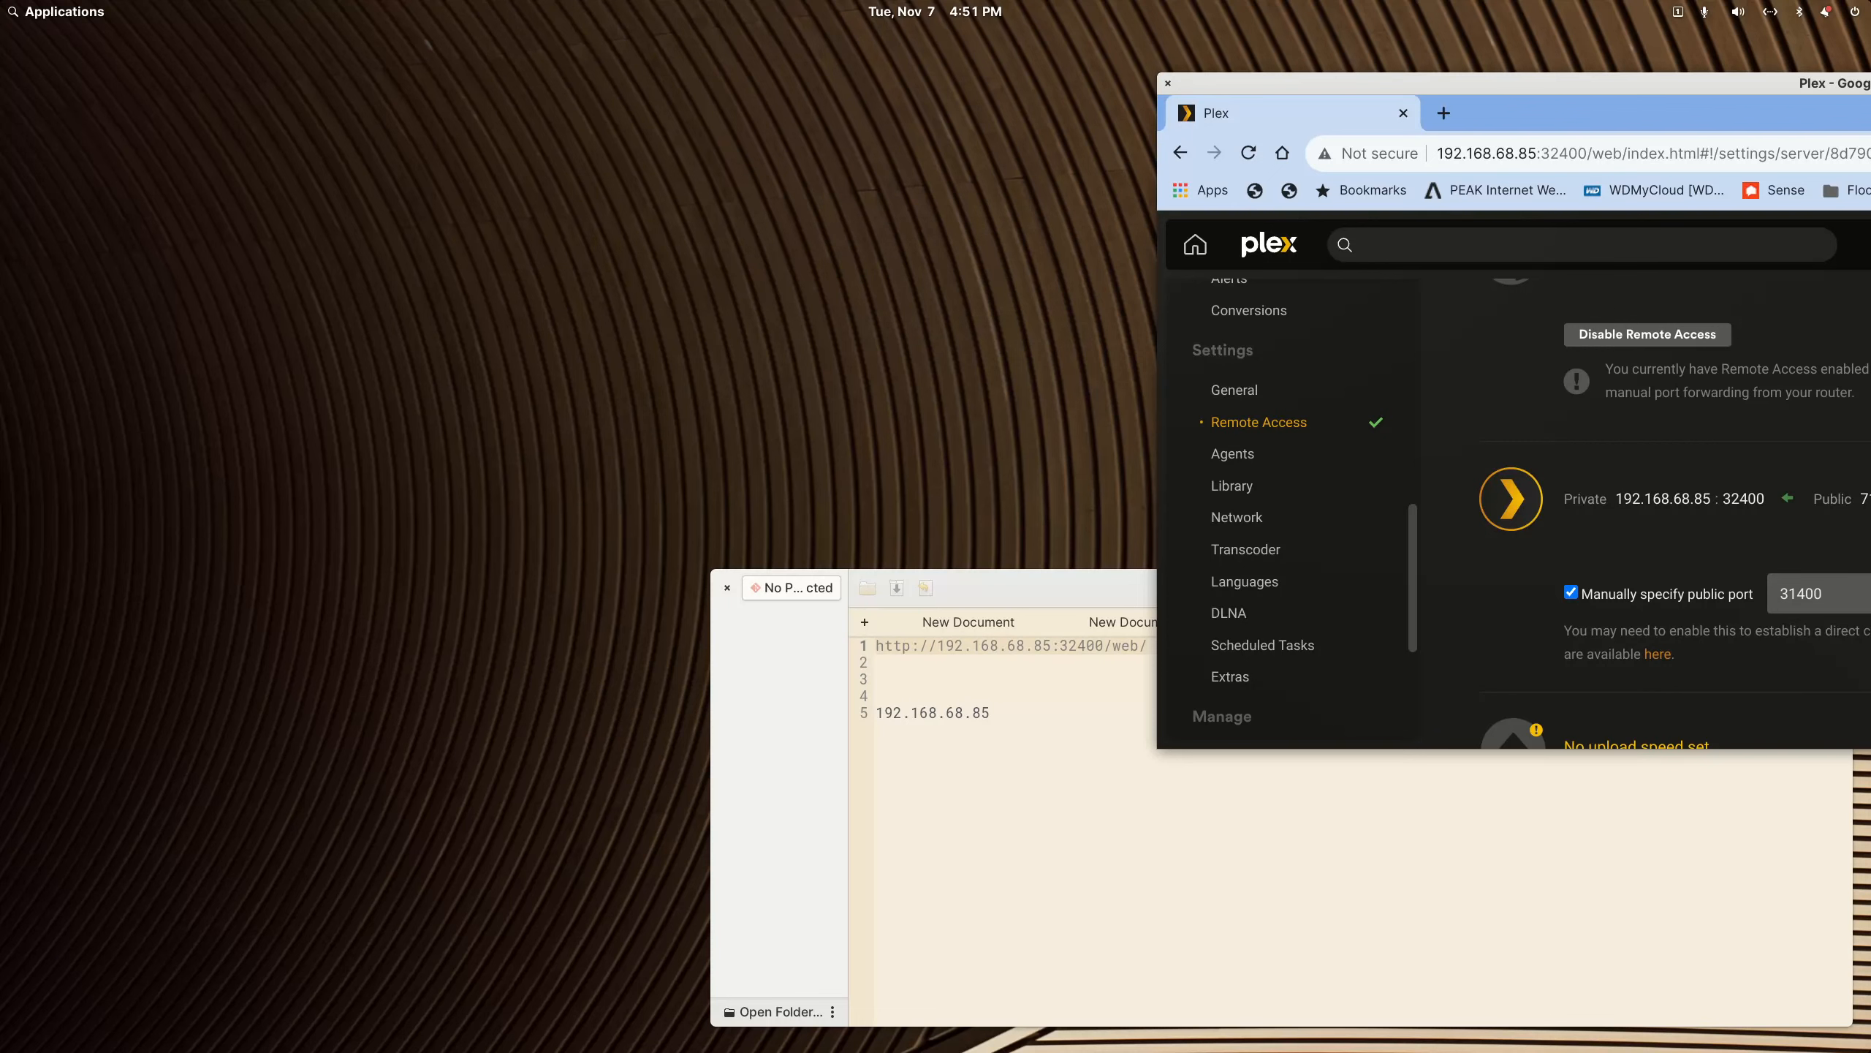
{"action": "scroll", "coordinate": [1430, 595], "scroll_direction": "up", "scroll_amount": 4}
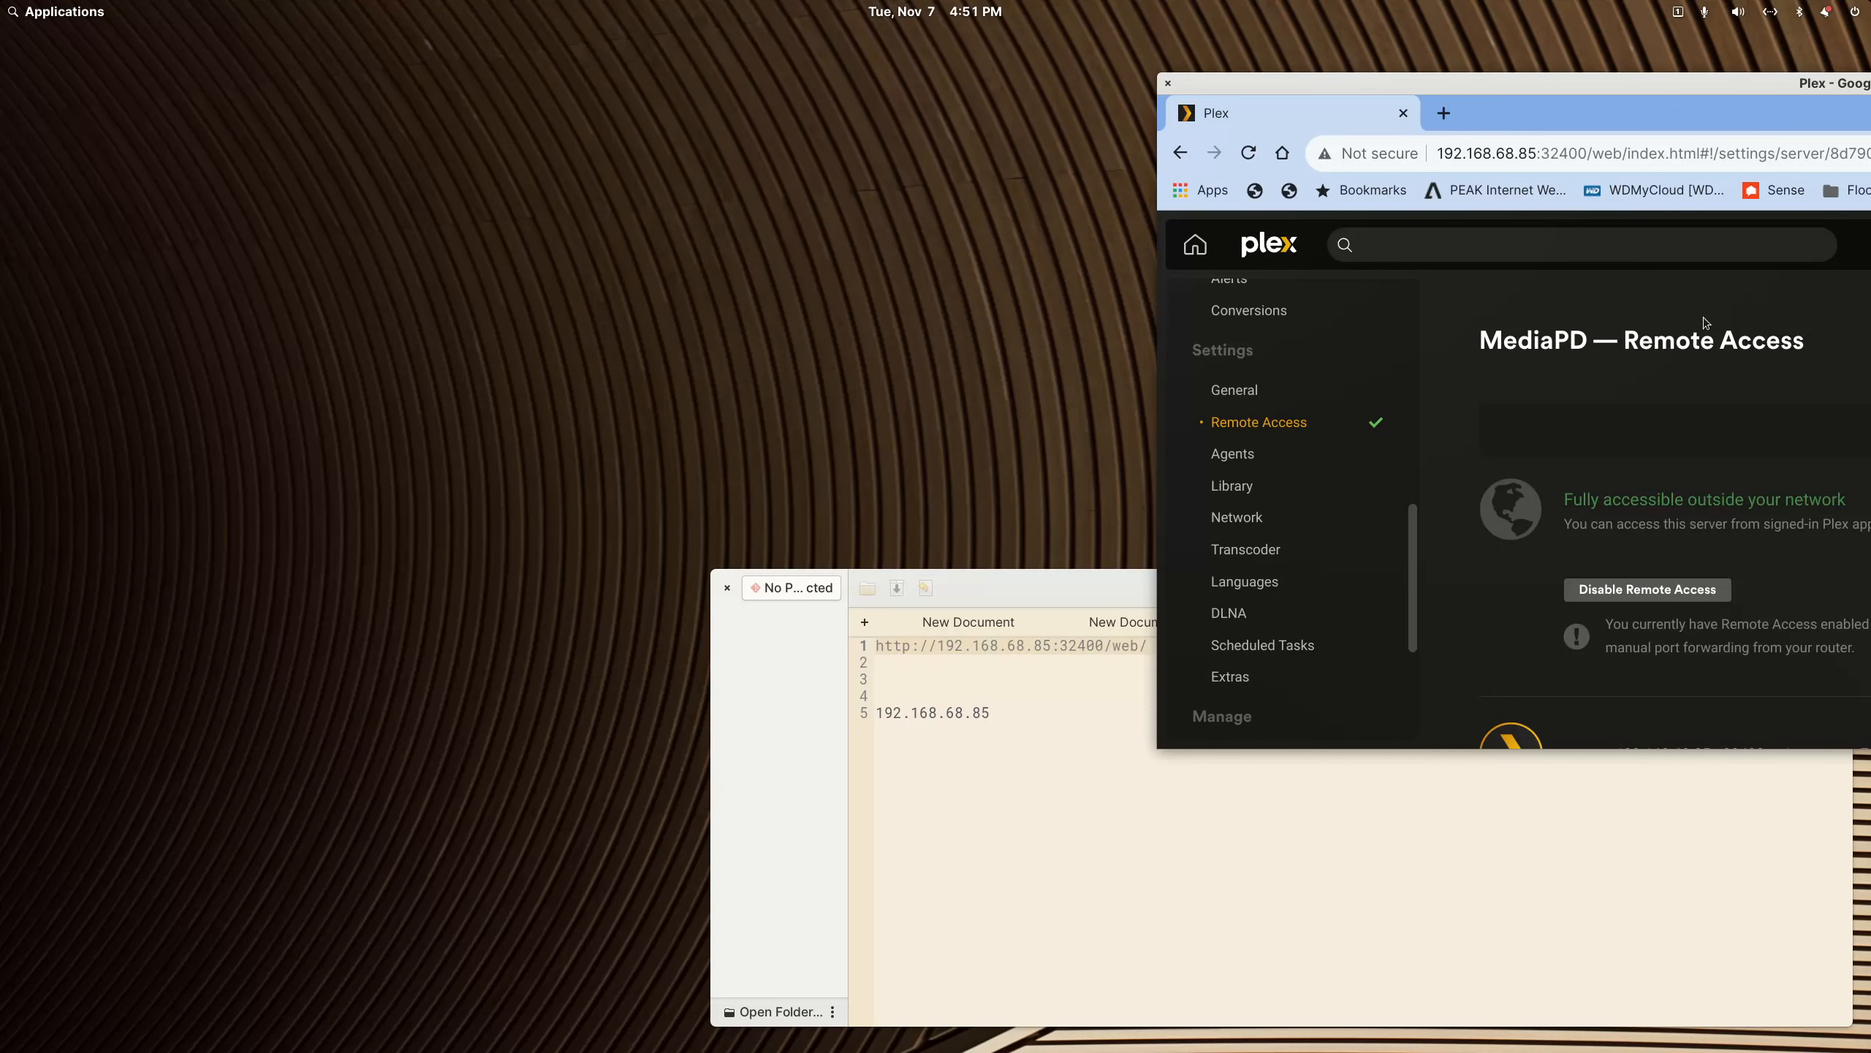
{"action": "left_click_drag", "start_coordinate": [1630, 83], "coordinate": [1870, 527]}
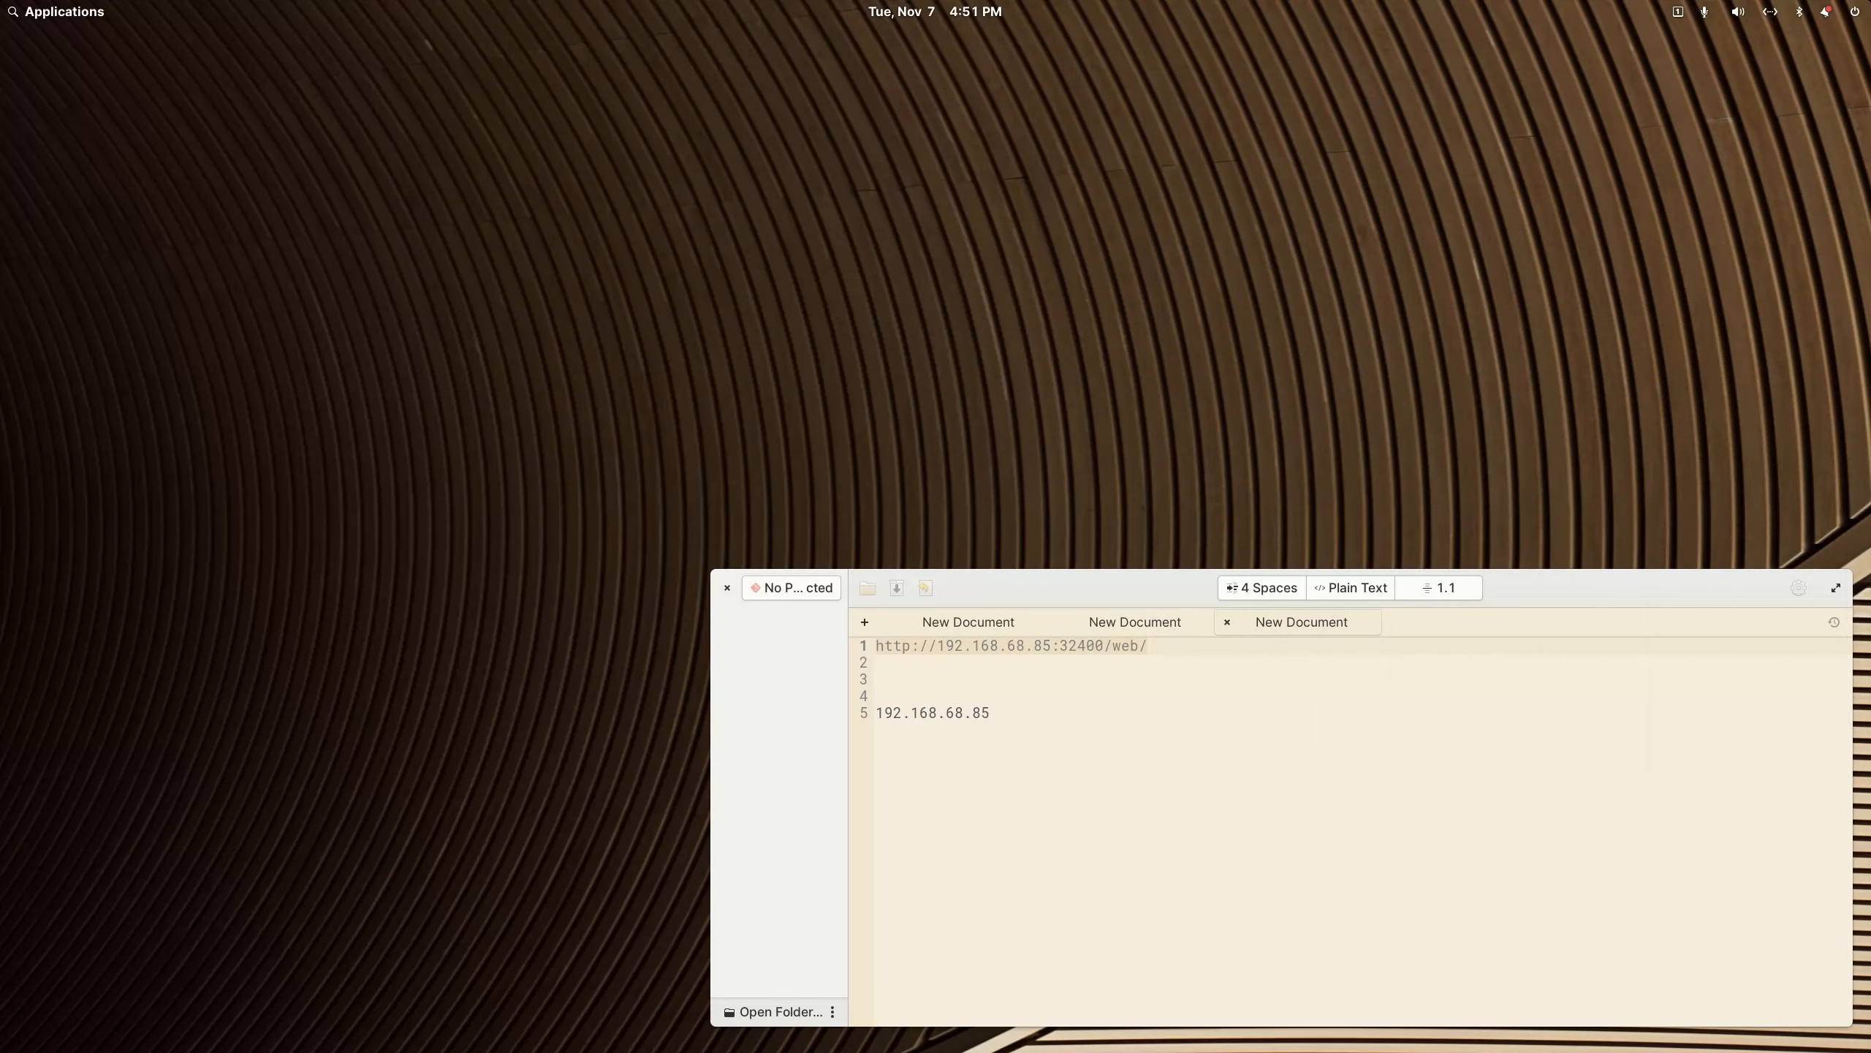